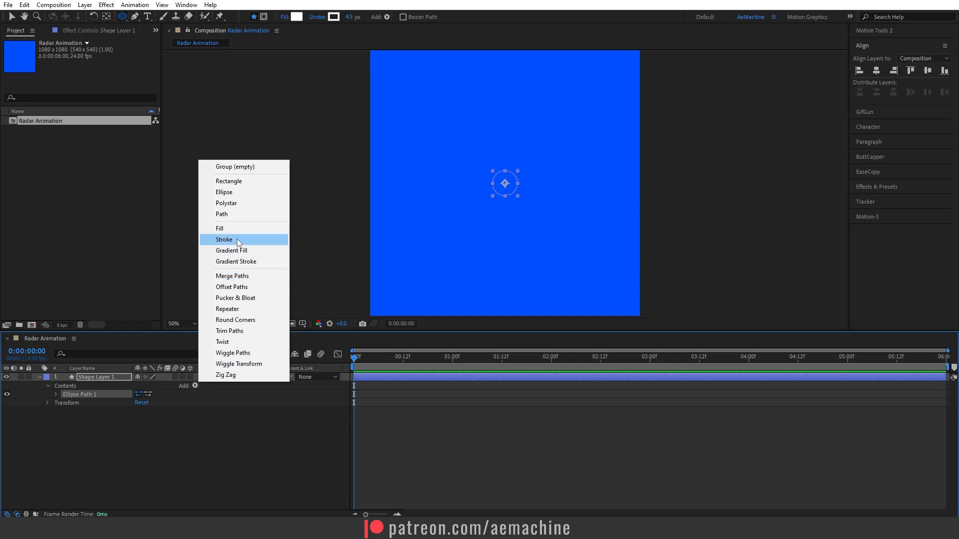
# Step: Set the size of the shape layer's ellipse path to 350 by 350
pyautogui.click(55, 395)
pyautogui.moveTo(164, 403); pyautogui.dragTo(303, 420)
pyautogui.click(166, 403)
pyautogui.write('350')
pyautogui.click(181, 389)
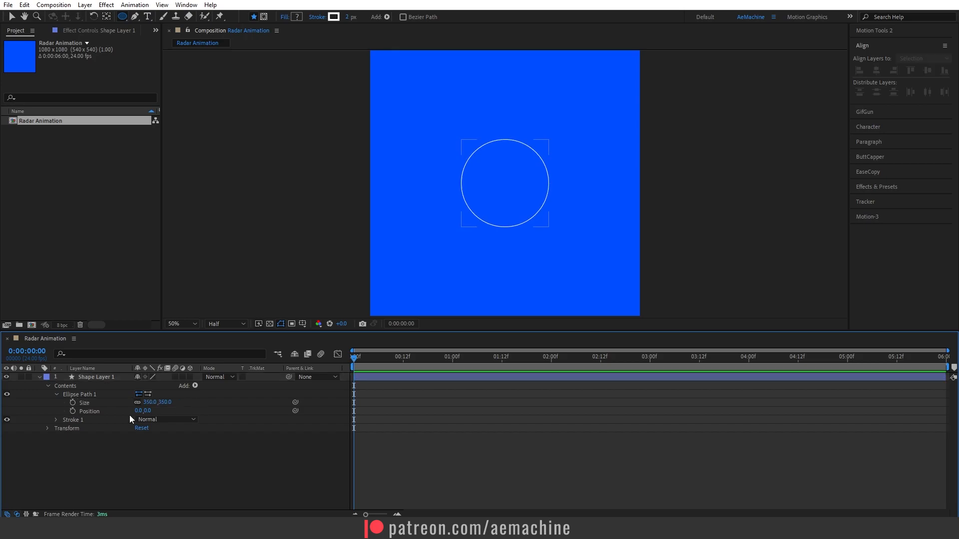
# Step: Increase the ellipse's stroke width to about 304 px
pyautogui.click(57, 421)
pyautogui.moveTo(139, 453); pyautogui.dragTo(290, 455)
pyautogui.click(56, 394)
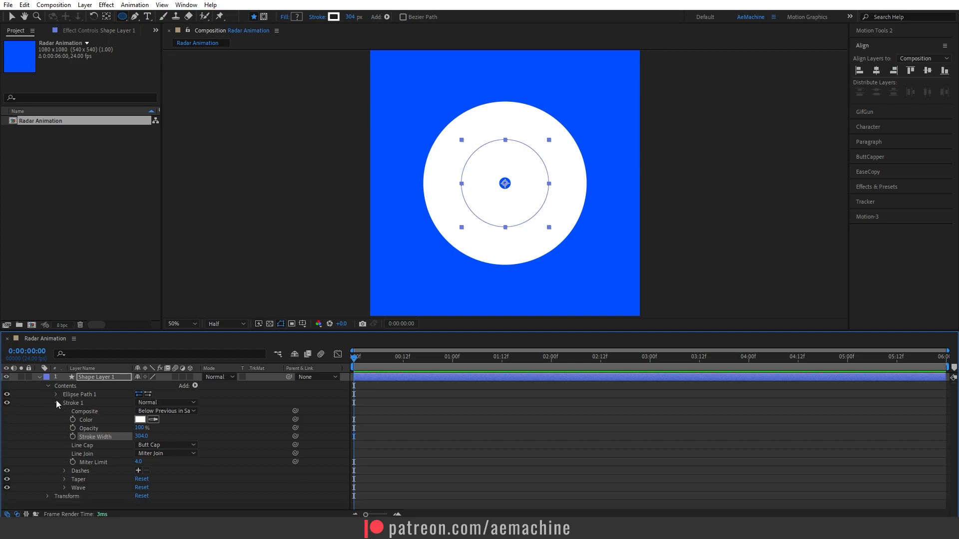
pyautogui.click(55, 402)
# Step: Add Trim Paths to the shape layer and set its End to 0.3%
pyautogui.click(196, 386)
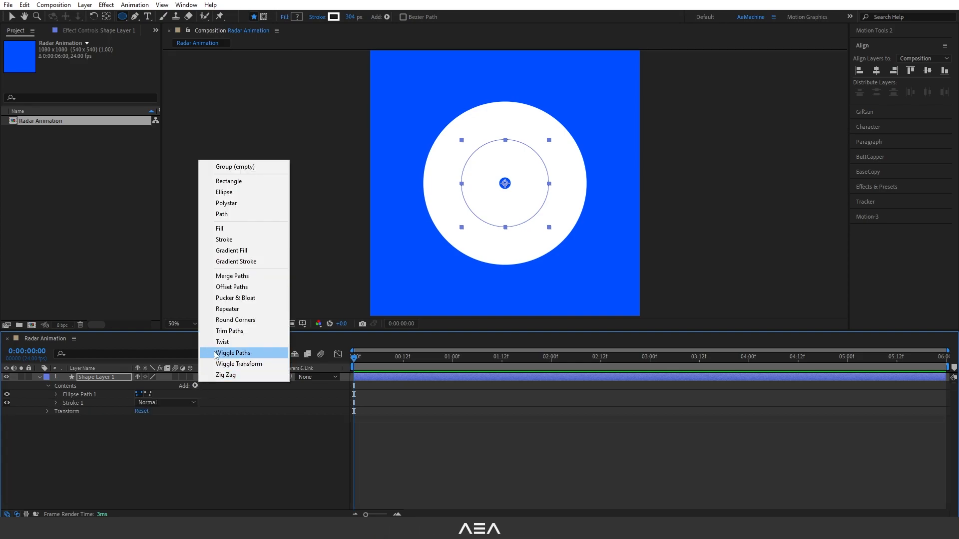
pyautogui.click(220, 331)
pyautogui.click(56, 403)
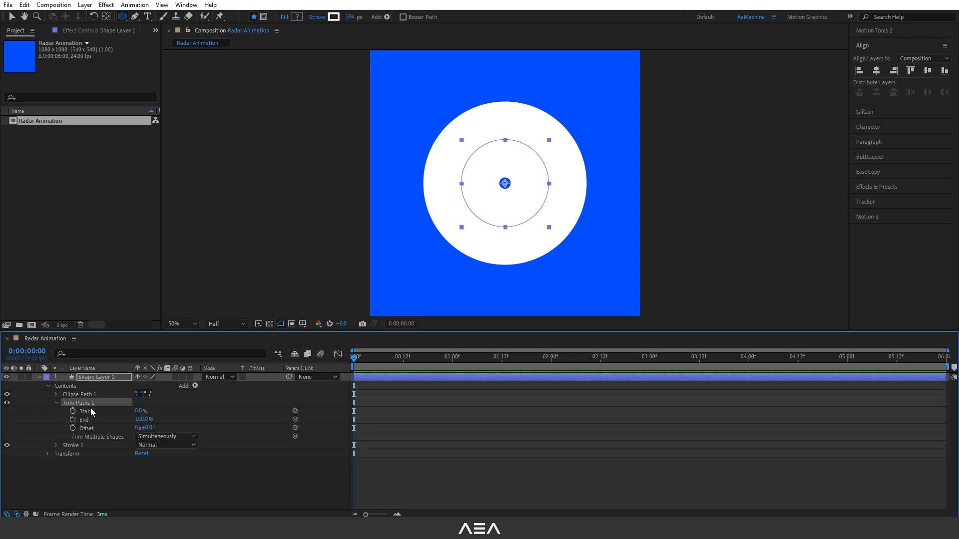
pyautogui.click(142, 419)
pyautogui.write('0.3')
pyautogui.click(188, 413)
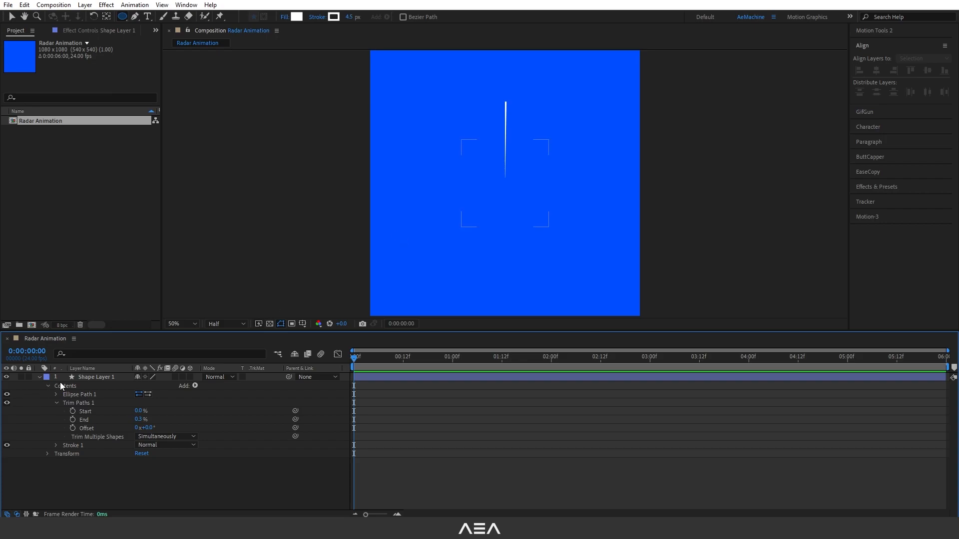
# Step: Rename the shape layer to Line
pyautogui.click(99, 379)
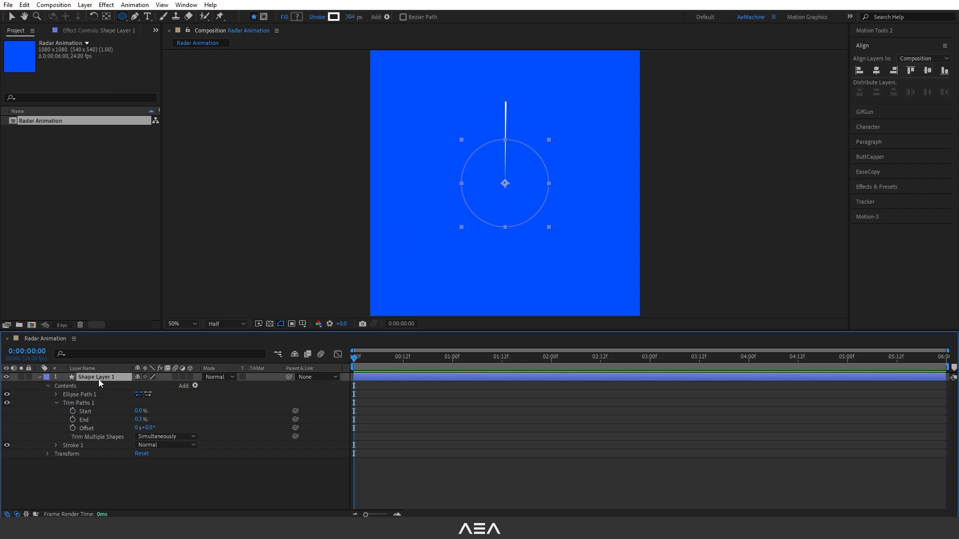
pyautogui.press('Return')
pyautogui.write('Line')
pyautogui.click(188, 415)
# Step: Duplicate the Line layer and name the copy Radar
pyautogui.click(98, 376)
pyautogui.hotkey('ctrl', 'd')
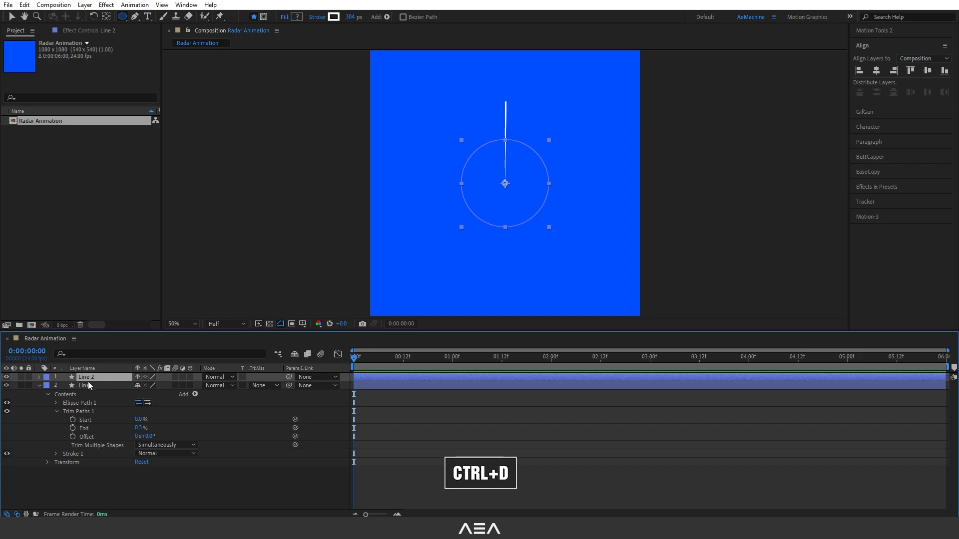
pyautogui.write('Radar')
pyautogui.press('Return')
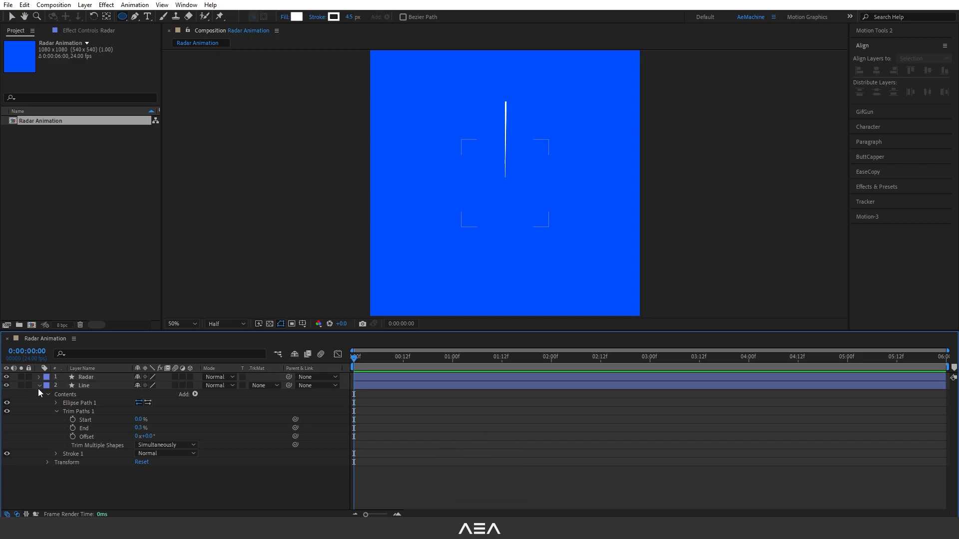
# Step: Add a Repeater to the Radar layer and set it to 500 copies
pyautogui.click(39, 386)
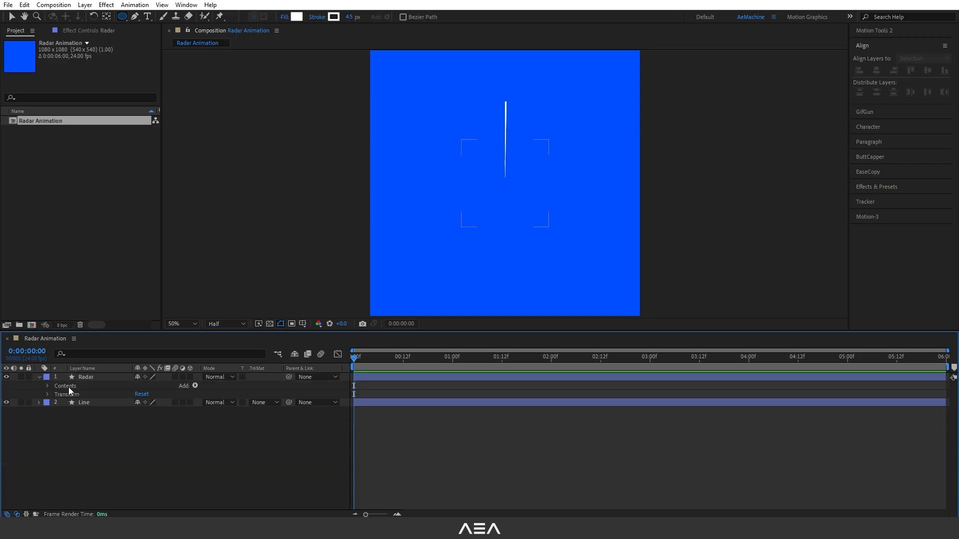
pyautogui.click(39, 378)
pyautogui.click(196, 385)
pyautogui.click(228, 309)
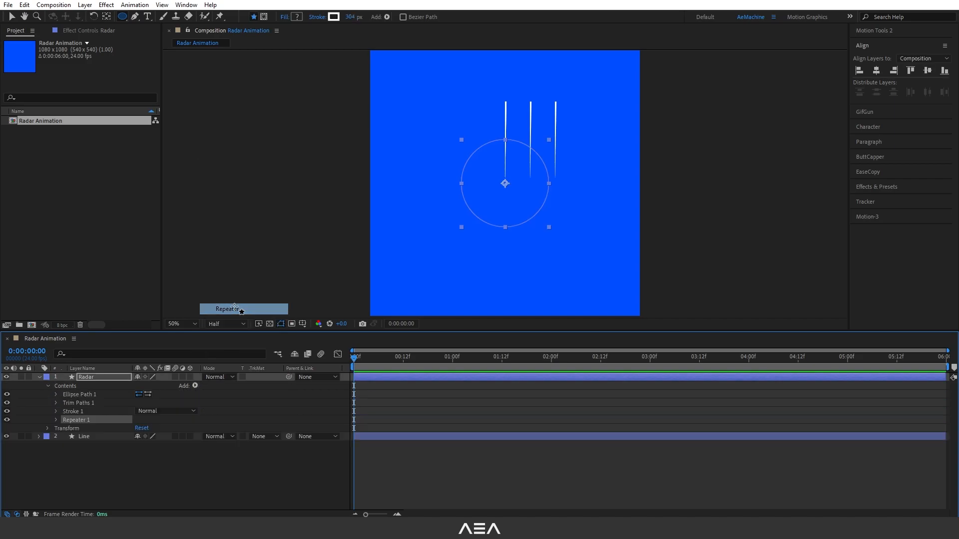
pyautogui.click(56, 420)
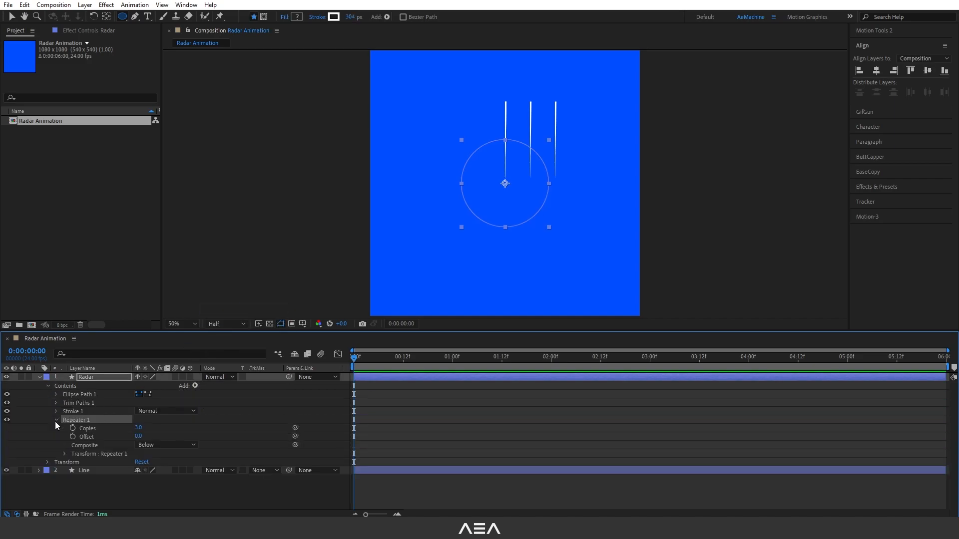
pyautogui.click(138, 428)
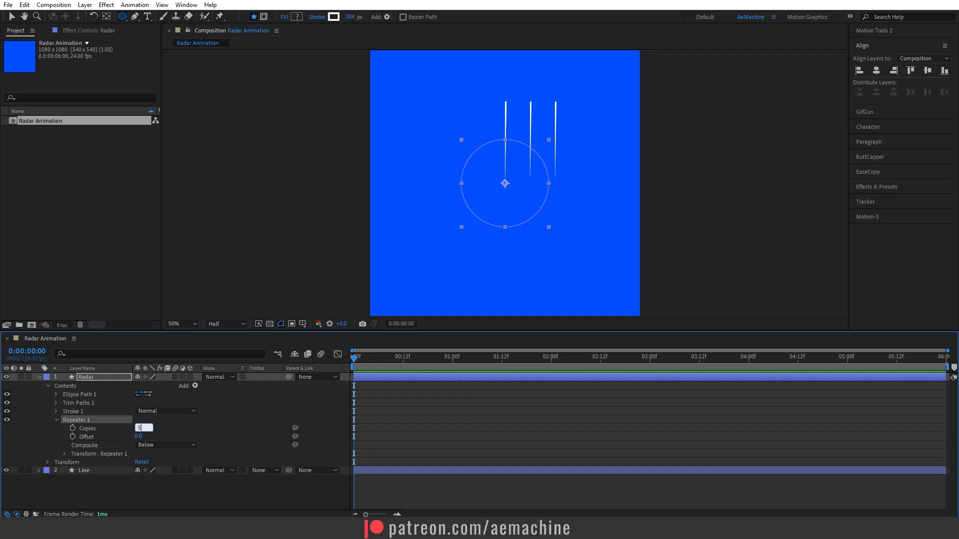
pyautogui.click(190, 434)
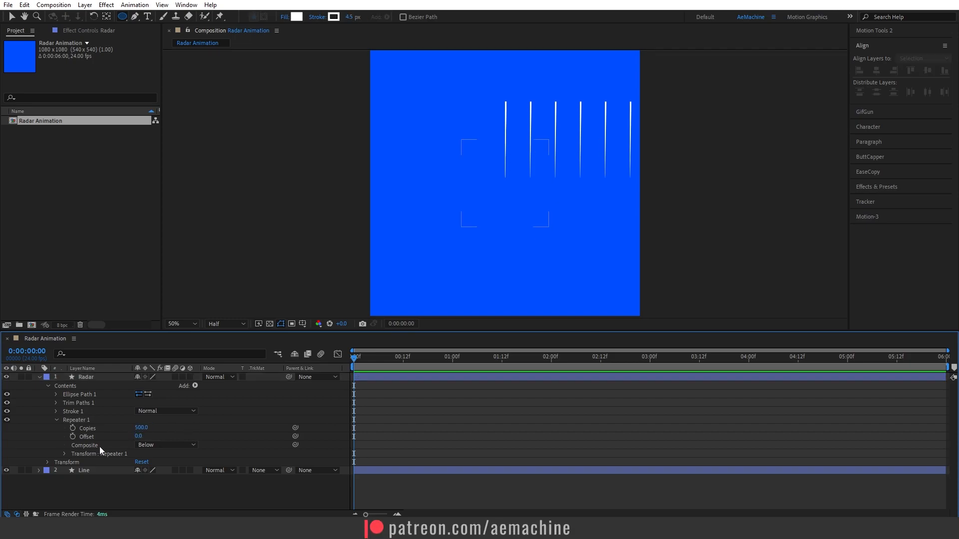
# Step: Set the Radar repeater's transform position to 0, 0
pyautogui.click(64, 454)
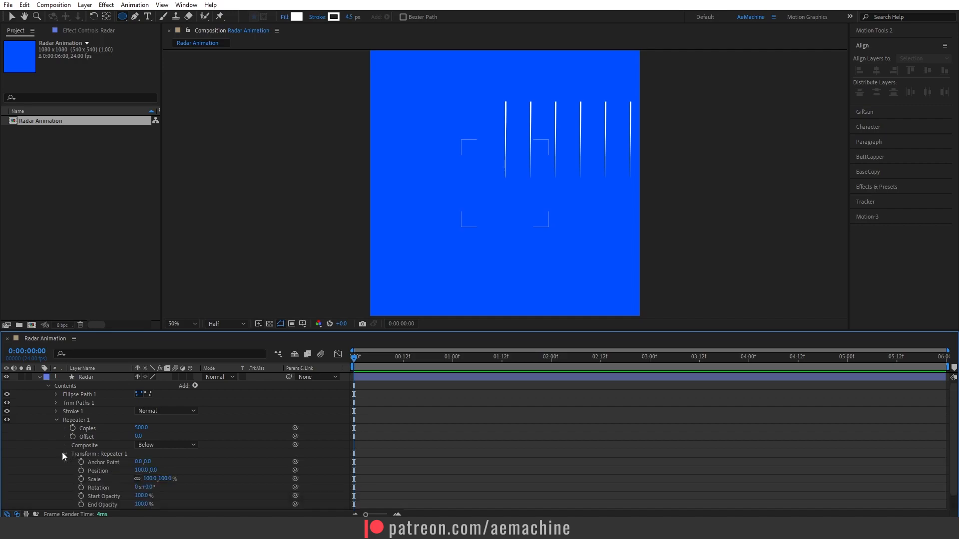
pyautogui.click(138, 471)
pyautogui.write('0')
pyautogui.press('Return')
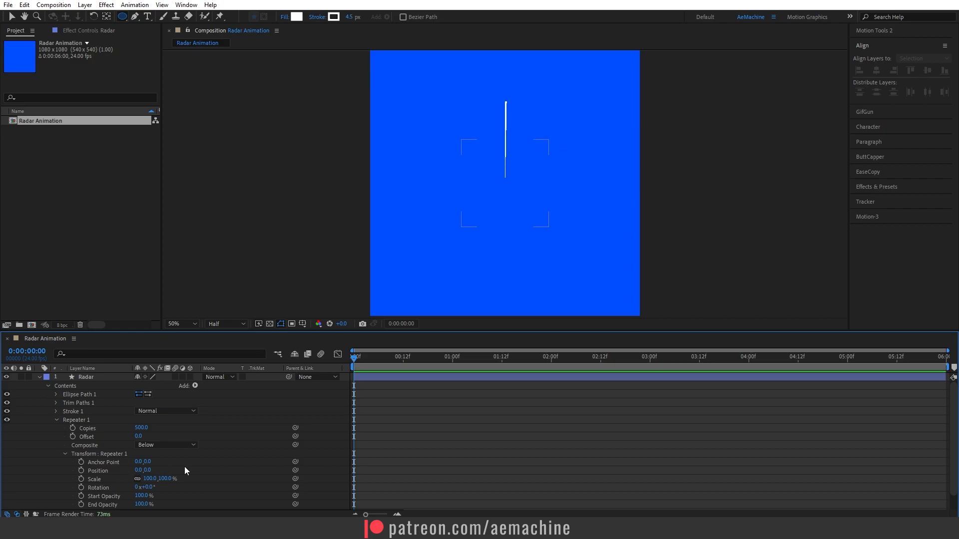
# Step: Set the Radar repeater's rotation to 0.2° so the copies fan out
pyautogui.scroll(-1, 185, 471)
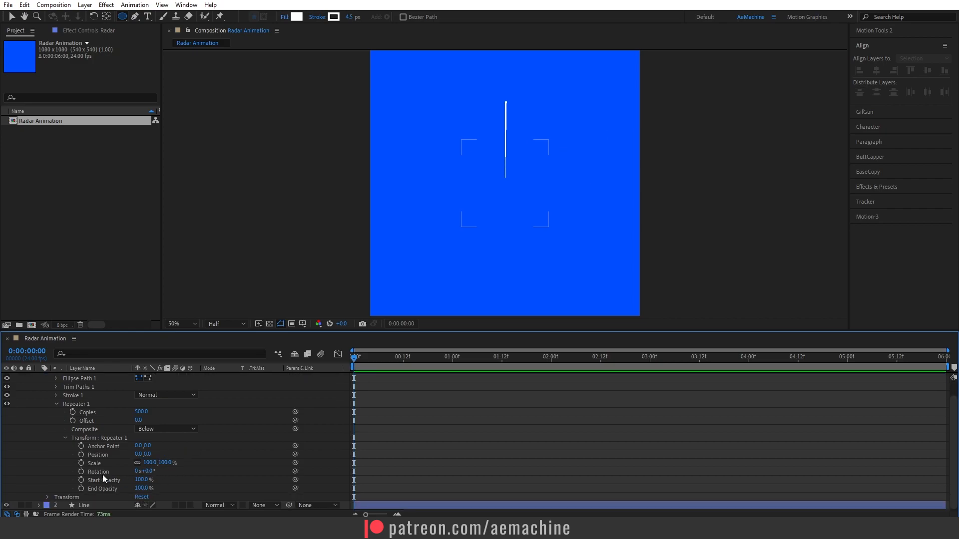
pyautogui.click(149, 471)
pyautogui.press('Return')
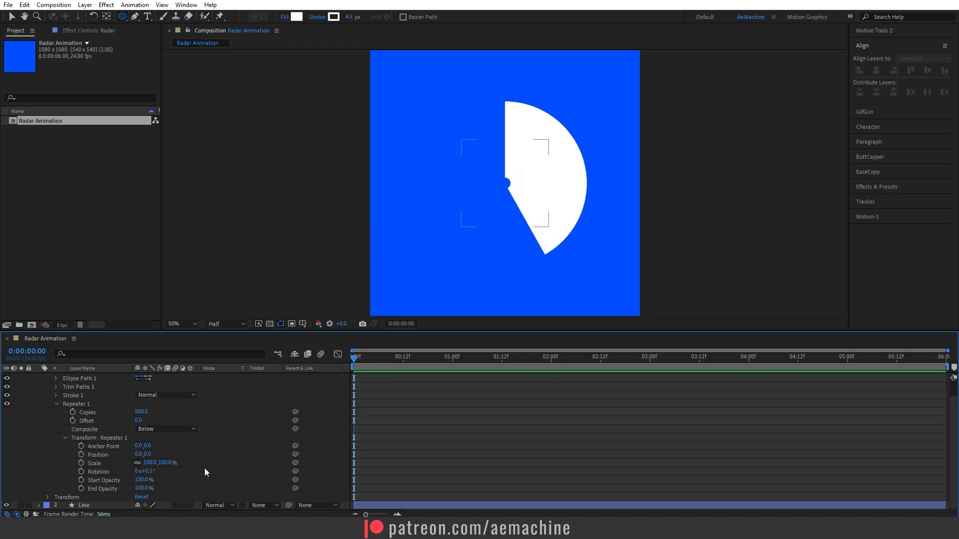
pyautogui.click(148, 471)
pyautogui.write('0.2')
pyautogui.press('Return')
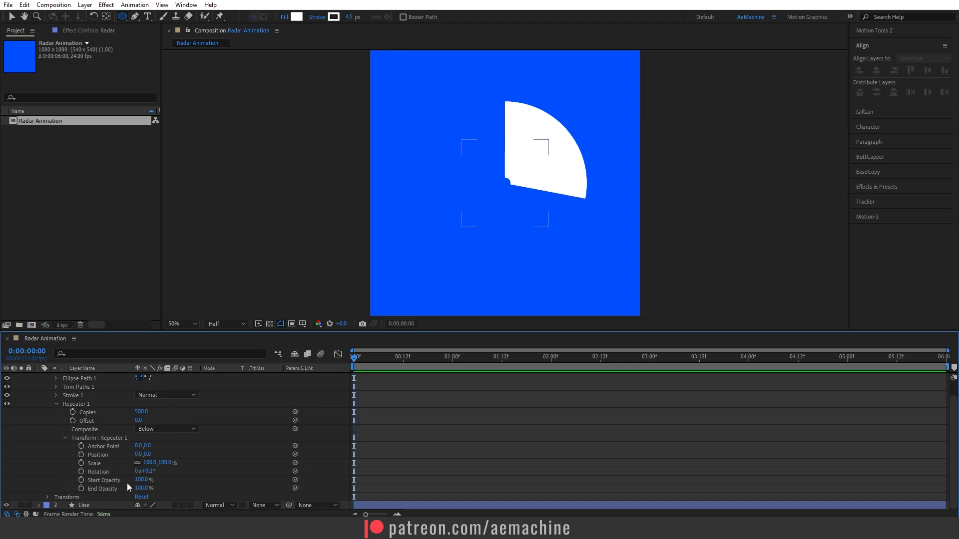
# Step: Fade the repeated copies with a start opacity of 0% and an end opacity of 30%
pyautogui.write('0')
pyautogui.press('Return')
pyautogui.click(141, 489)
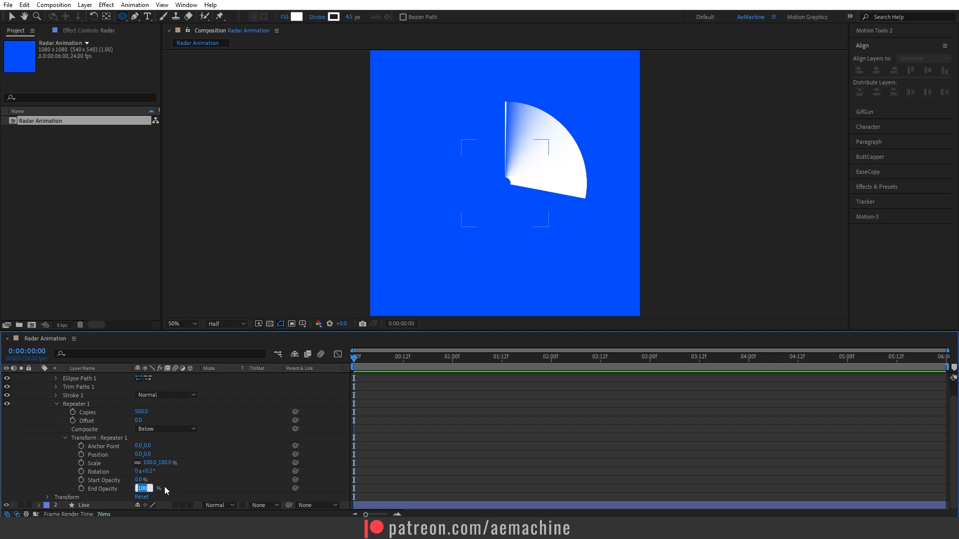
pyautogui.write('30')
pyautogui.press('Return')
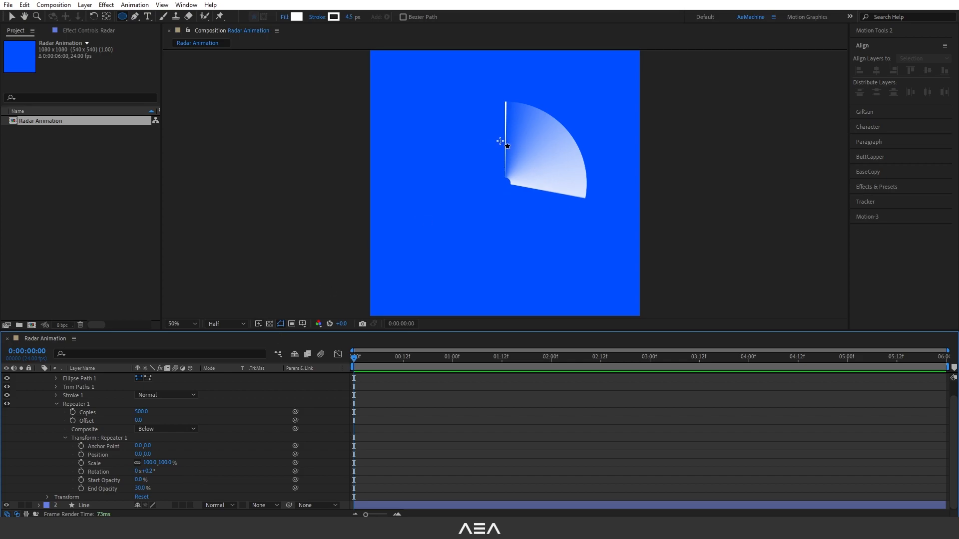
pyautogui.click(56, 404)
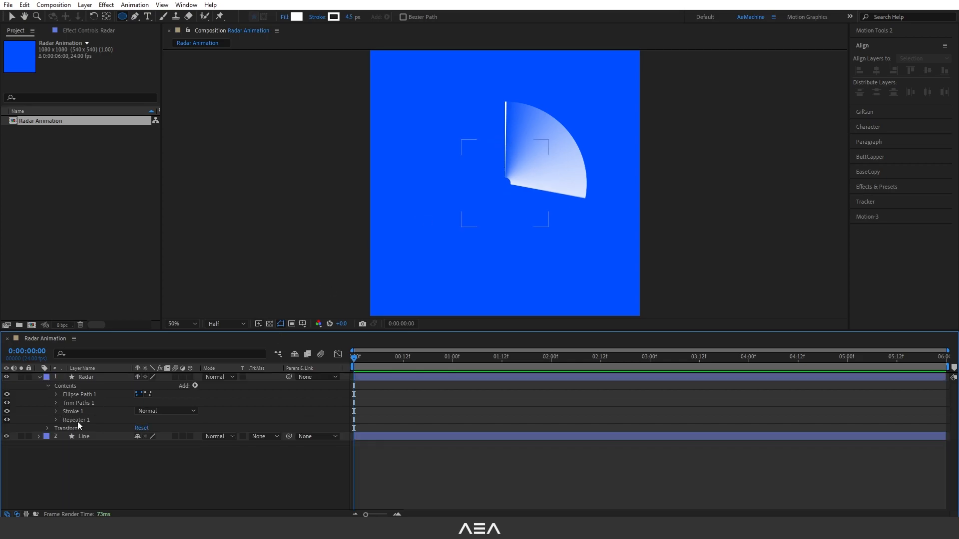
# Step: Link the Radar layer's Trim Paths offset to the Line layer's Trim Paths offset
pyautogui.click(55, 403)
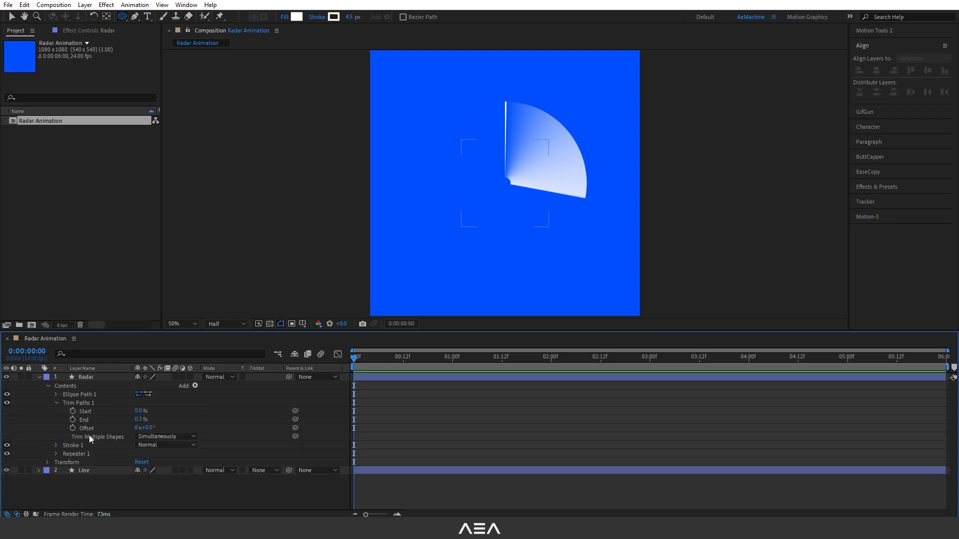
pyautogui.click(38, 471)
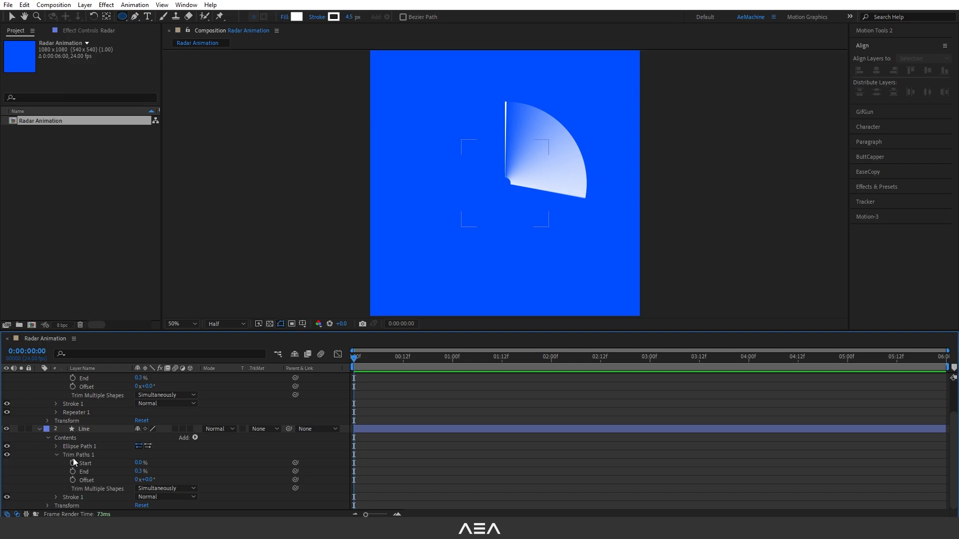
pyautogui.scroll(1, 93, 458)
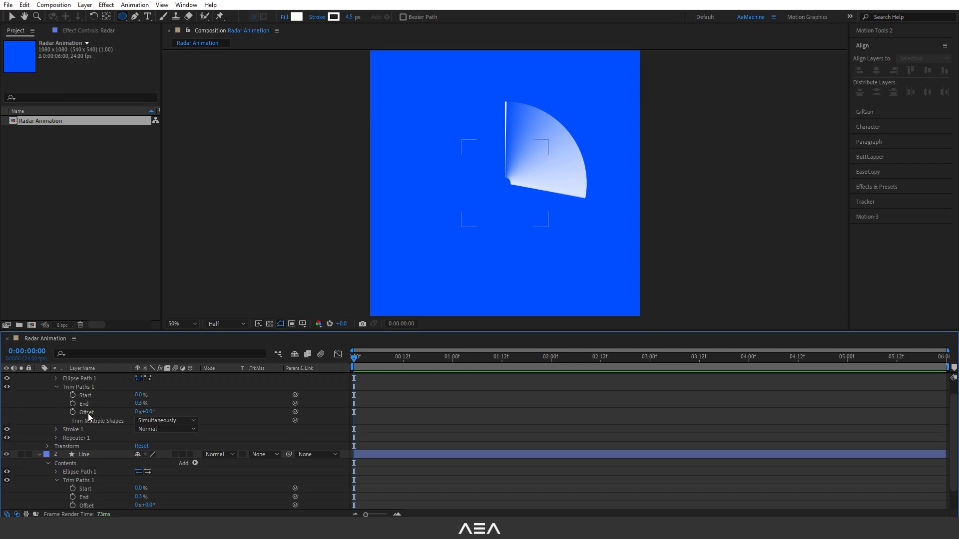
pyautogui.scroll(-1, 88, 414)
pyautogui.scroll(2, 92, 402)
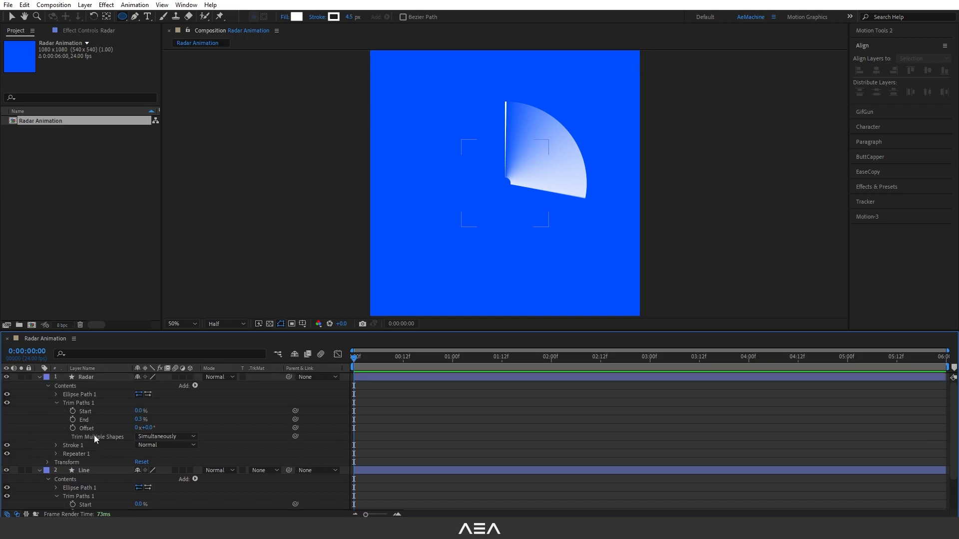
pyautogui.scroll(-1, 94, 436)
pyautogui.moveTo(295, 403); pyautogui.dragTo(95, 496)
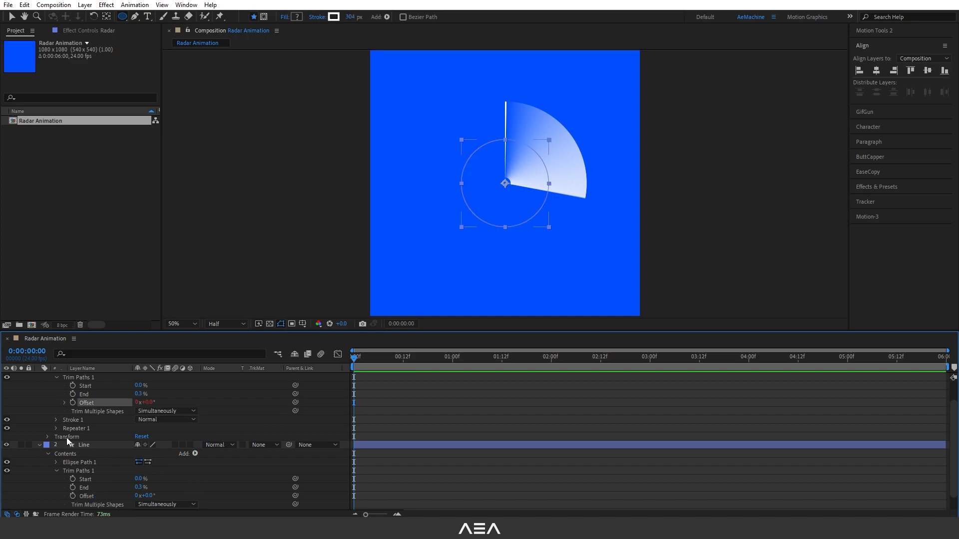
# Step: Append -100 to the Radar layer's offset expression
pyautogui.click(63, 403)
pyautogui.click(586, 411)
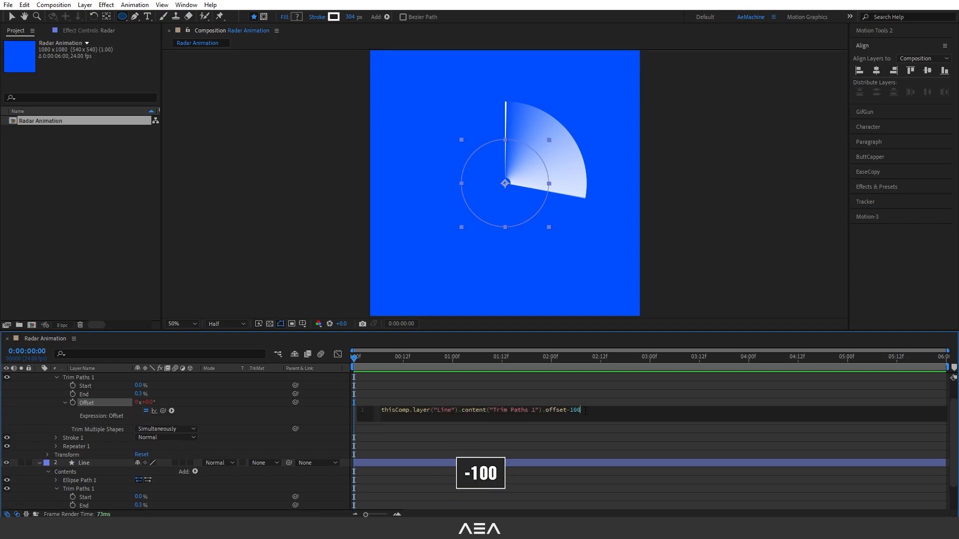
pyautogui.click(562, 433)
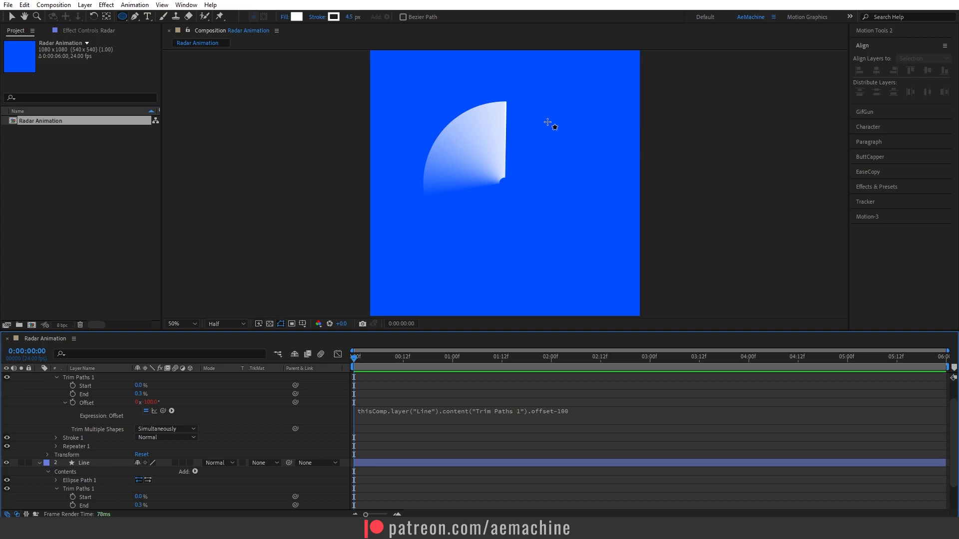
# Step: Test the linked rotation by changing the Line layer's trim offset, and return it to 0°
pyautogui.scroll(-2, 154, 480)
pyautogui.moveTo(148, 479)
pyautogui.mouseDown()
pyautogui.moveTo(184, 479)
pyautogui.moveTo(148, 480)
pyautogui.mouseUp()
pyautogui.click(148, 479)
pyautogui.write('0')
pyautogui.click(190, 469)
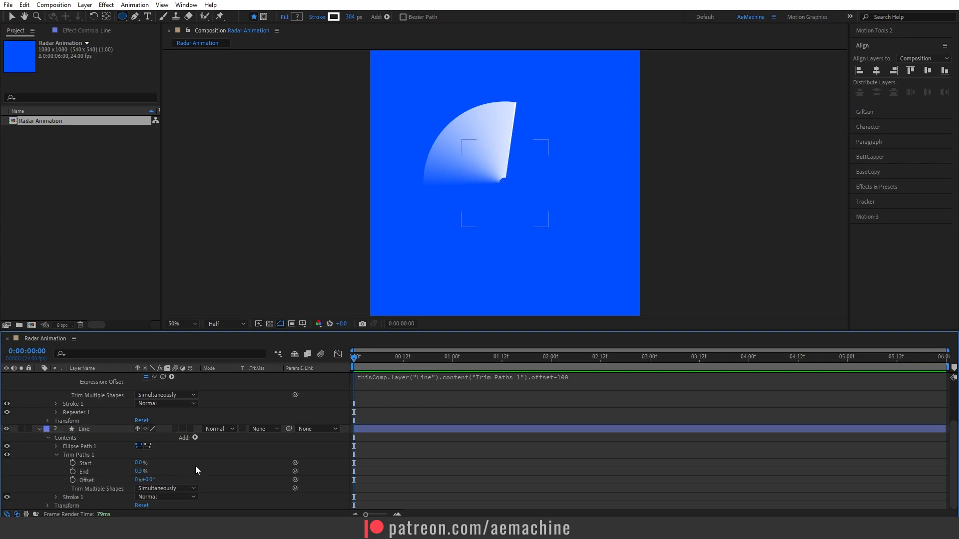
# Step: Keyframe the Line layer's trim offset from 0° at the first frame to one full revolution at 2 seconds
pyautogui.click(73, 480)
pyautogui.moveTo(381, 355); pyautogui.dragTo(550, 375)
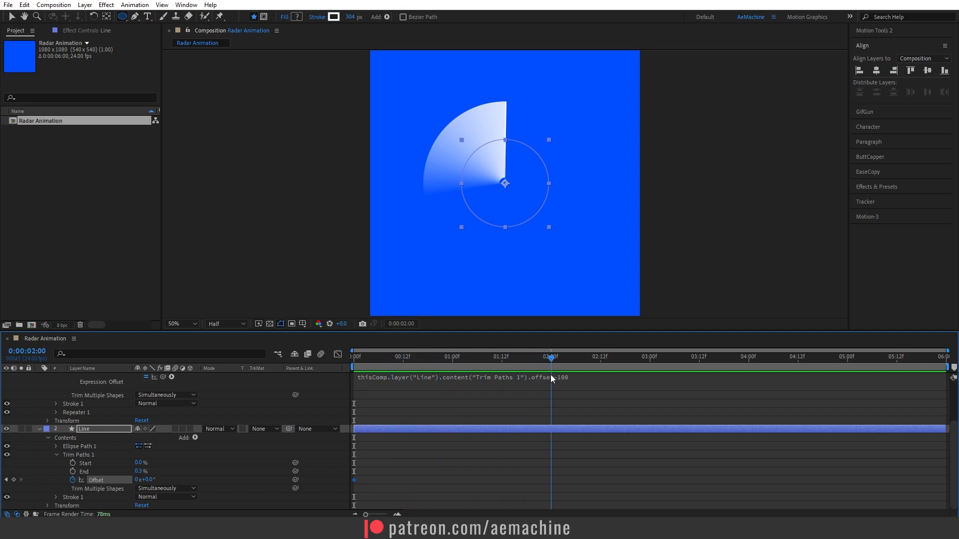
pyautogui.click(145, 480)
pyautogui.write('1')
pyautogui.click(438, 388)
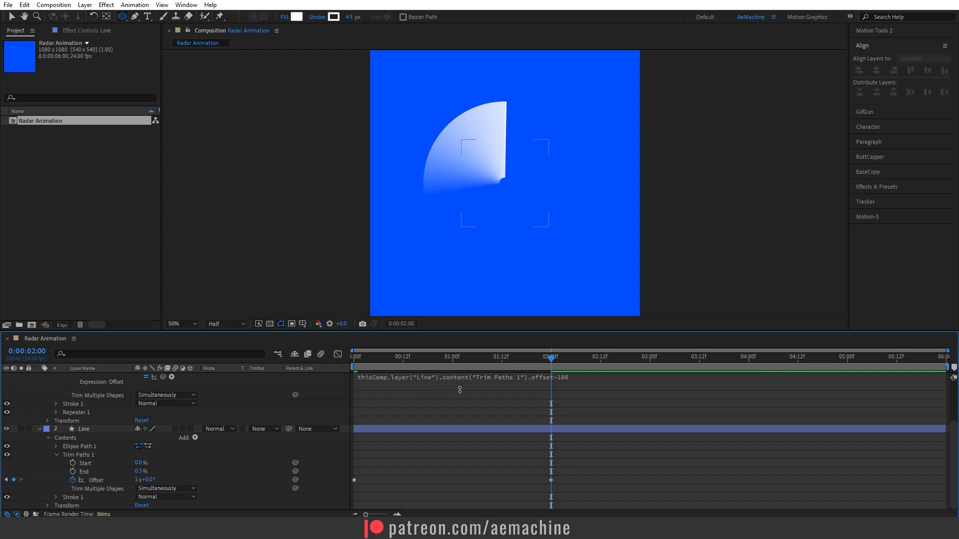
# Step: End the work area at 2 seconds and preview the radar sweep from the first frame
pyautogui.press('n')
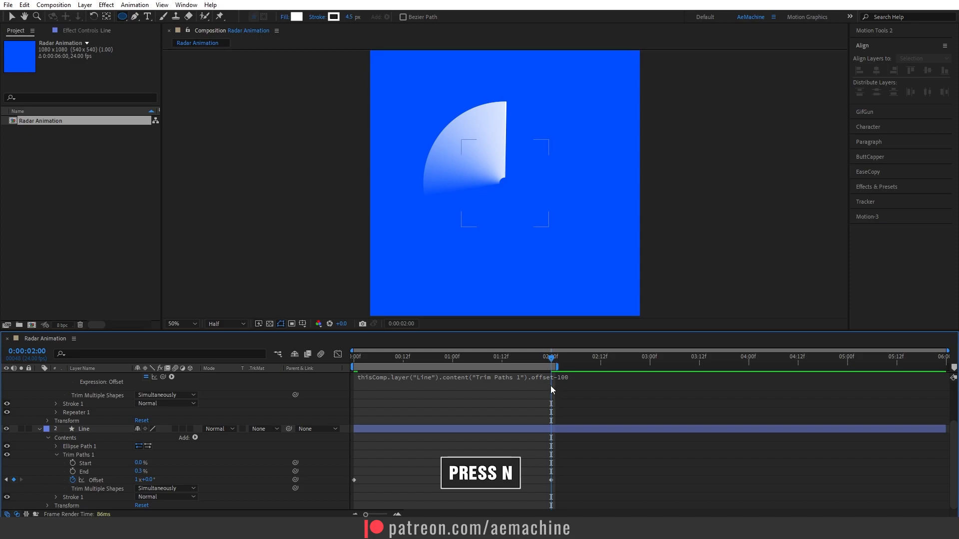
pyautogui.moveTo(364, 361); pyautogui.dragTo(344, 364)
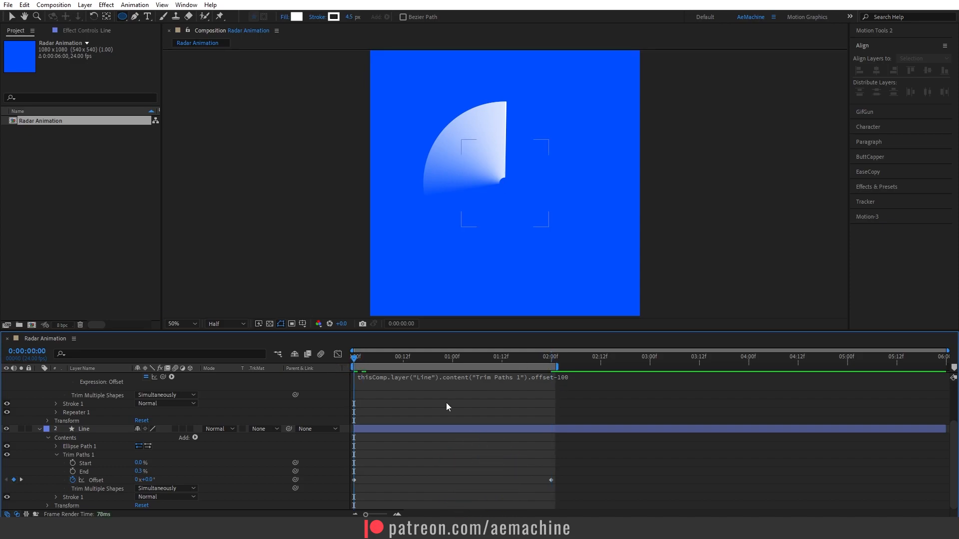
pyautogui.press('space')
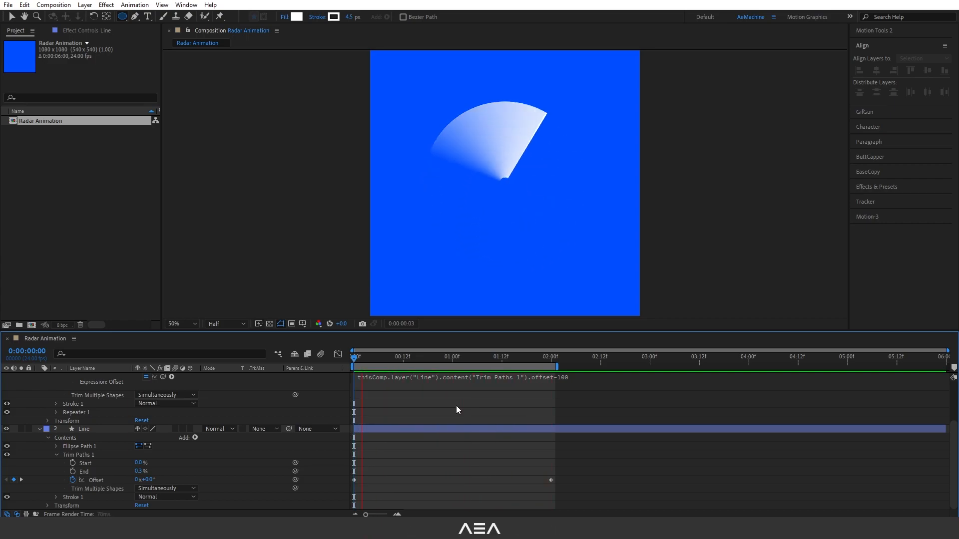
pyautogui.press('space')
pyautogui.scroll(4, 109, 428)
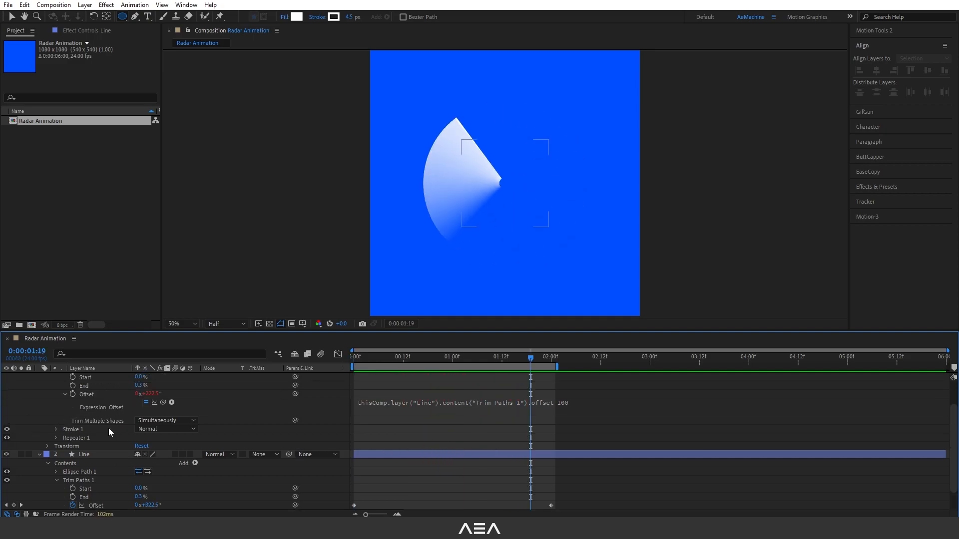
# Step: Lower the Radar layer's opacity to 33% and preview the softened sweep, leaving both layers collapsed
pyautogui.click(97, 380)
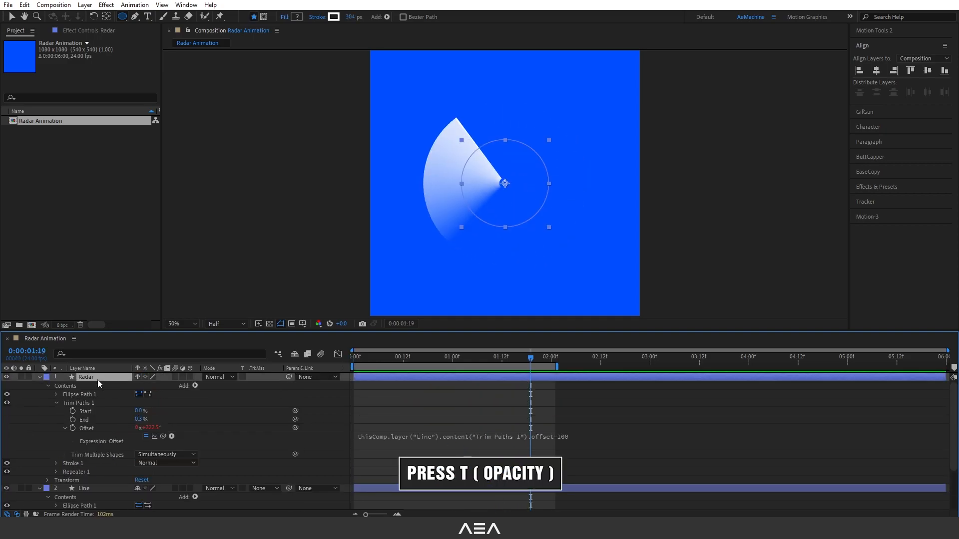
pyautogui.press('t')
pyautogui.moveTo(140, 386); pyautogui.dragTo(108, 387)
pyautogui.press('space')
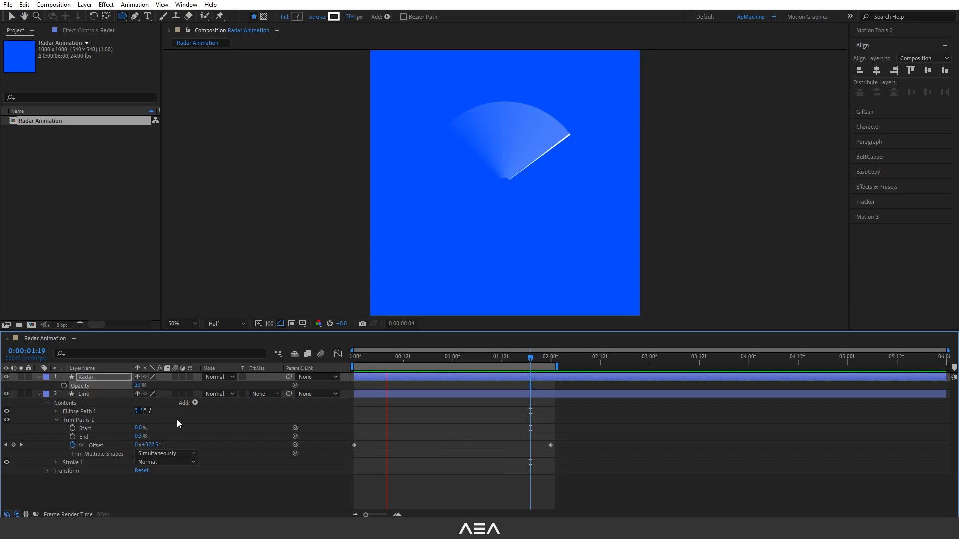
pyautogui.press('space')
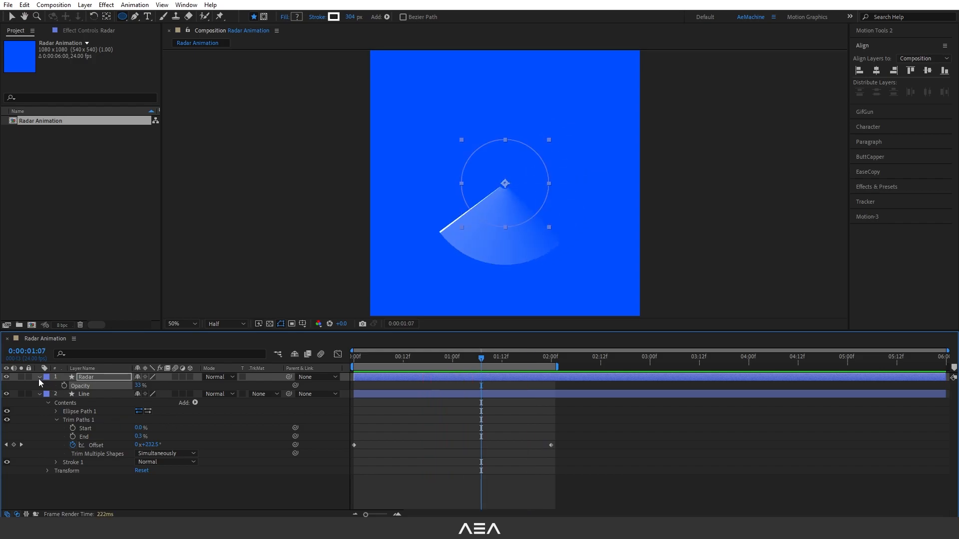
pyautogui.click(39, 378)
pyautogui.click(39, 386)
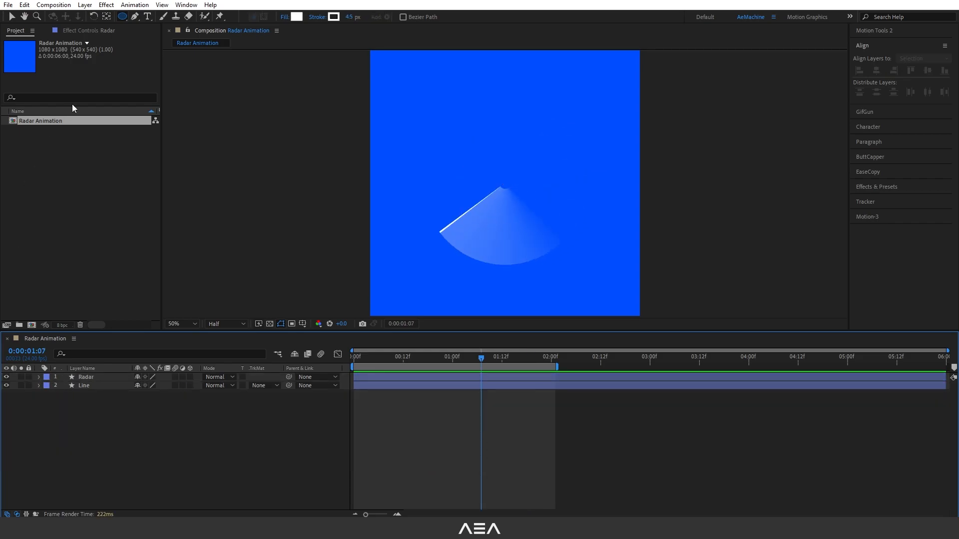
# Step: Draw a small white circle over the sweep's origin, with its anchor point centred, and align it to the composition's centre
pyautogui.moveTo(122, 17); pyautogui.dragTo(150, 44)
pyautogui.moveTo(497, 179); pyautogui.dragTo(514, 193)
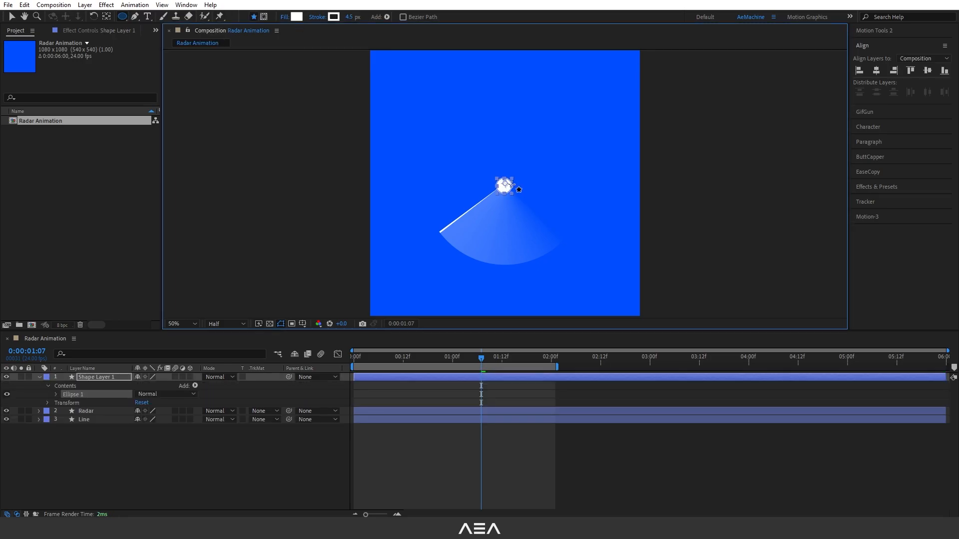
pyautogui.hotkey('ctrl', 'alt', 'Home')
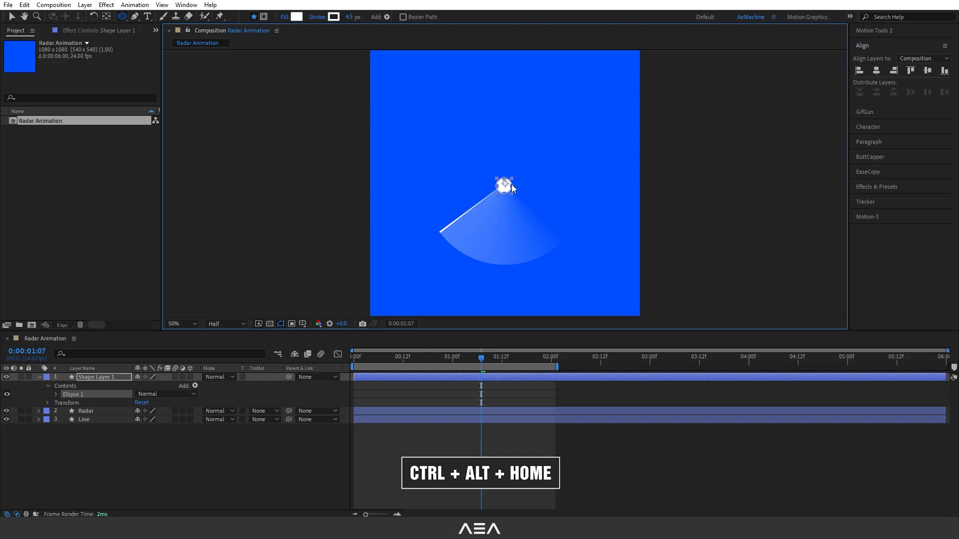
pyautogui.hotkey('ctrl', 'alt', 'Home')
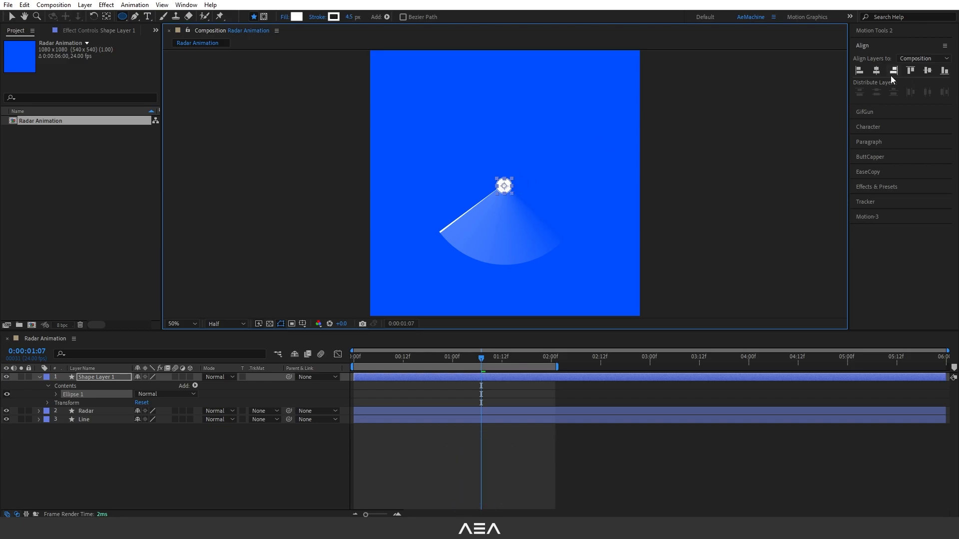
pyautogui.click(928, 70)
# Step: Rename the new circle's shape layer as Dot and collapse it
pyautogui.click(96, 384)
pyautogui.click(92, 378)
pyautogui.press('Return')
pyautogui.write('Dot')
pyautogui.press('Return')
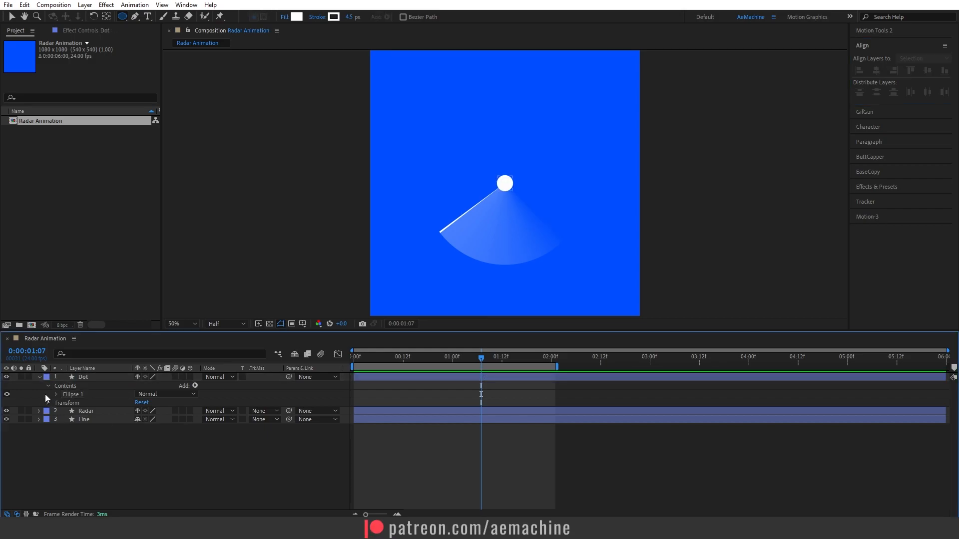
pyautogui.click(39, 378)
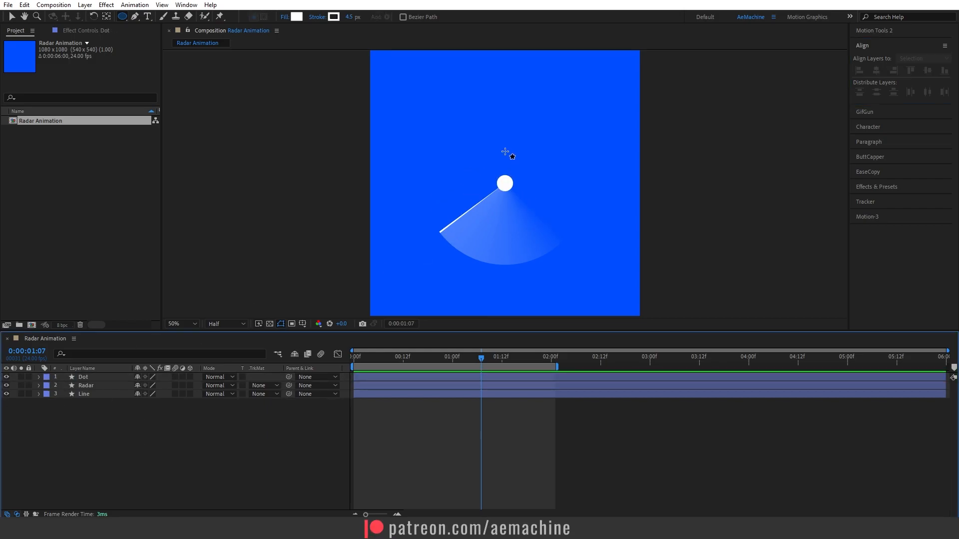
# Step: Configure the shape defaults to no fill and a 5 px stroke
pyautogui.click(284, 16)
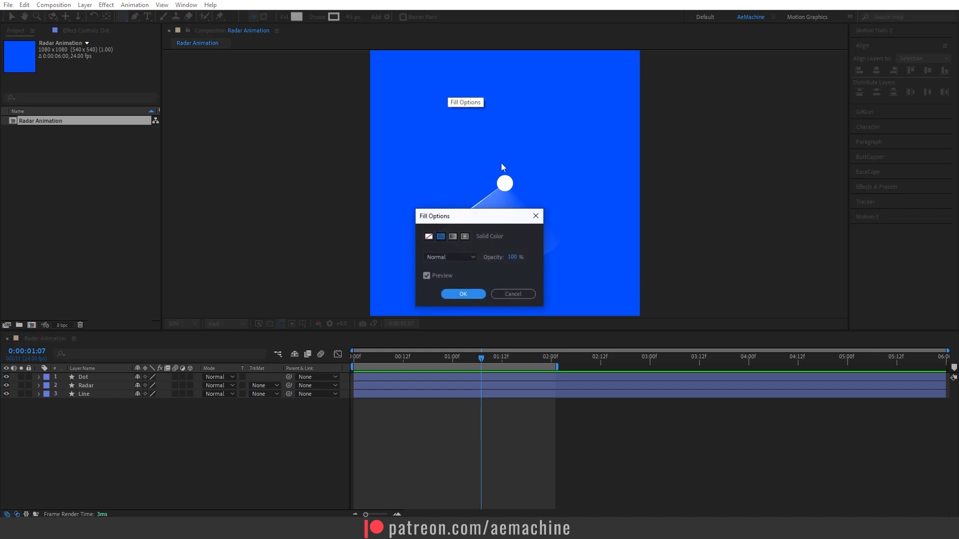
pyautogui.click(429, 236)
pyautogui.click(465, 293)
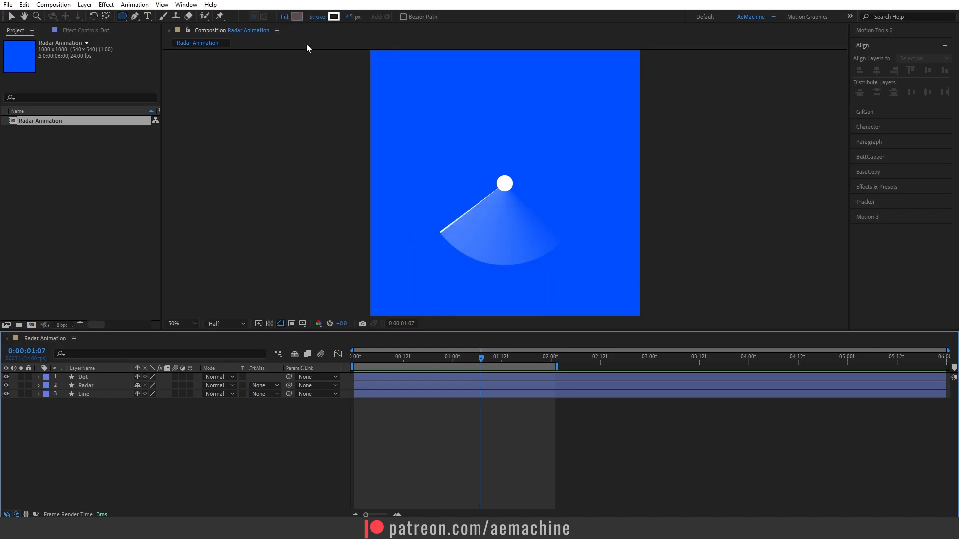
pyautogui.click(350, 17)
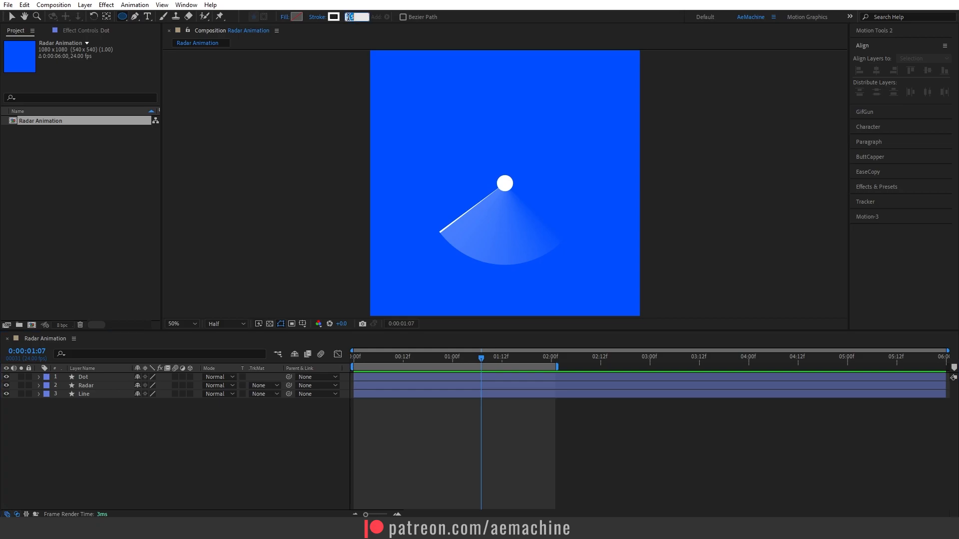
pyautogui.write('5')
pyautogui.press('Return')
# Step: Draw an outlined circle with its anchor point centred in the composition, and scale its layer to 64%
pyautogui.moveTo(451, 123)
pyautogui.mouseDown()
pyautogui.moveTo(570, 227)
pyautogui.moveTo(562, 223)
pyautogui.mouseUp()
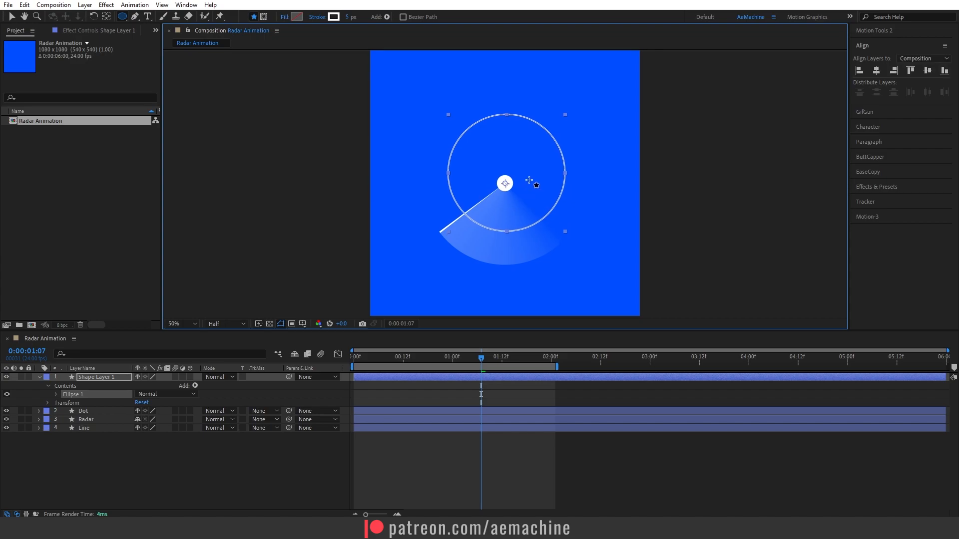
pyautogui.hotkey('ctrl', 'alt', 'Home')
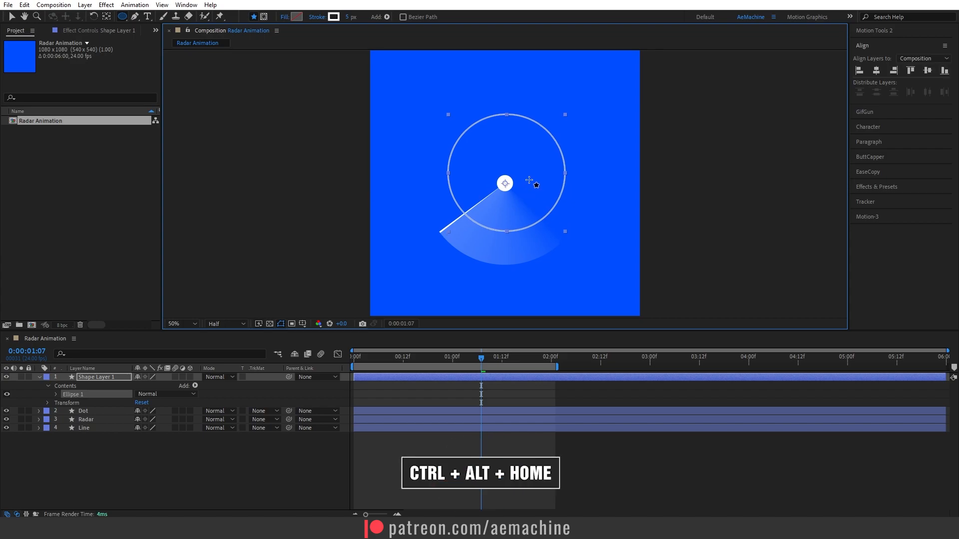
pyautogui.click(877, 70)
pyautogui.click(929, 70)
pyautogui.click(102, 378)
pyautogui.press('s')
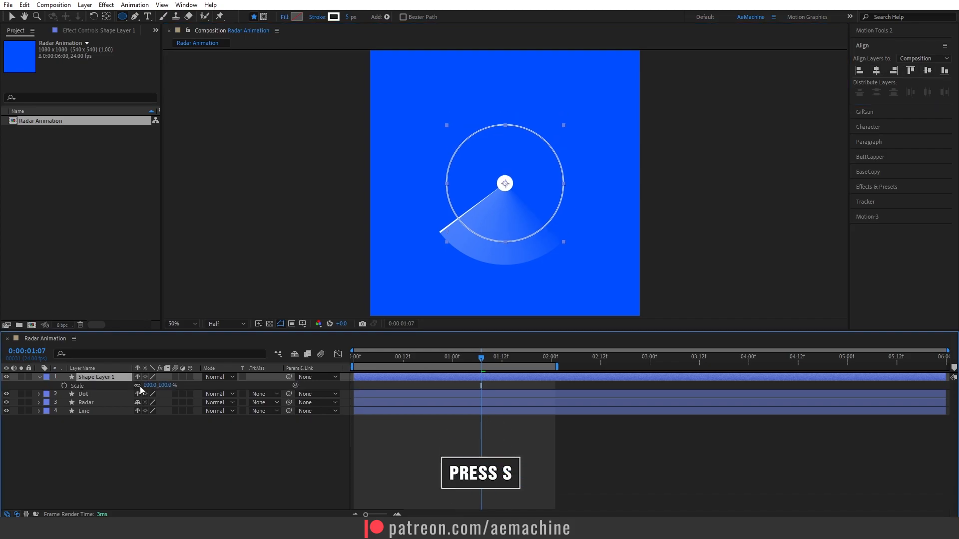
pyautogui.moveTo(167, 388); pyautogui.dragTo(151, 389)
# Step: Duplicate the ring's ellipse group within its shape layer and enlarge the copy's path size to 872 by 872
pyautogui.click(36, 379)
pyautogui.click(37, 379)
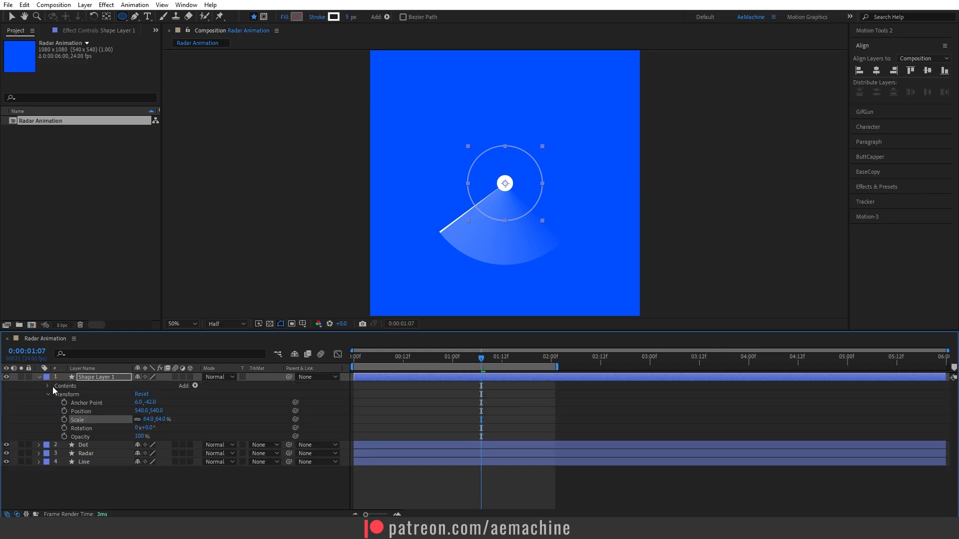
pyautogui.click(46, 394)
pyautogui.click(47, 386)
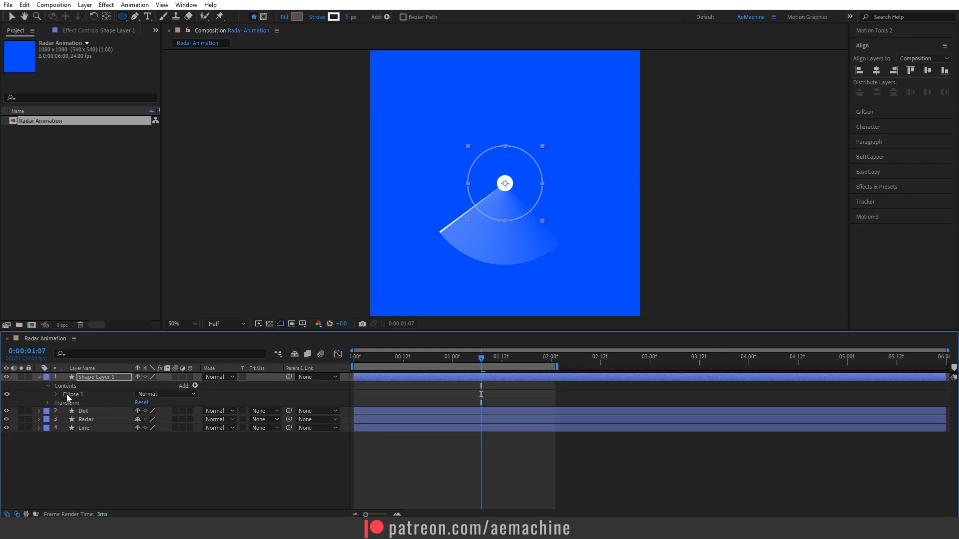
pyautogui.click(74, 395)
pyautogui.hotkey('ctrl', 'd')
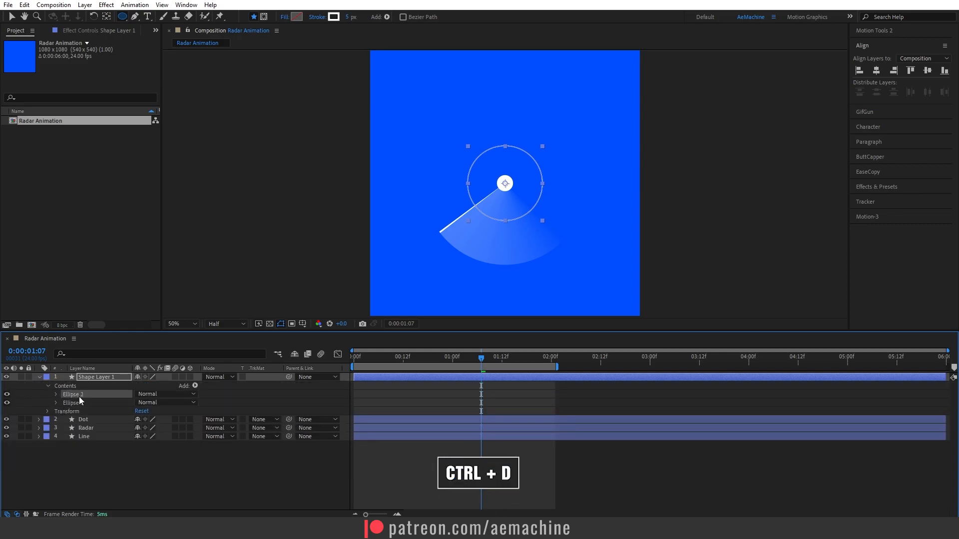
pyautogui.click(54, 395)
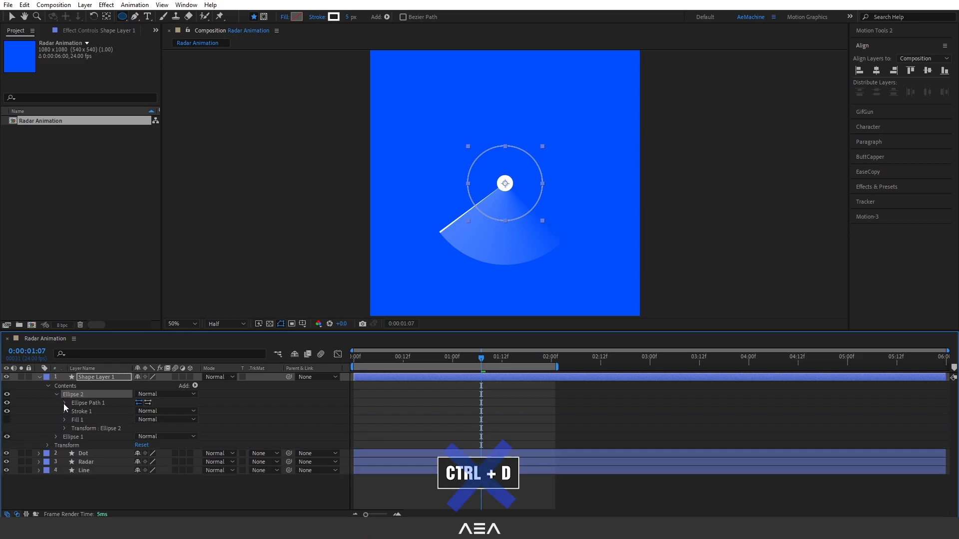
pyautogui.click(64, 403)
pyautogui.moveTo(149, 410); pyautogui.dragTo(373, 415)
pyautogui.moveTo(372, 415); pyautogui.dragTo(372, 415)
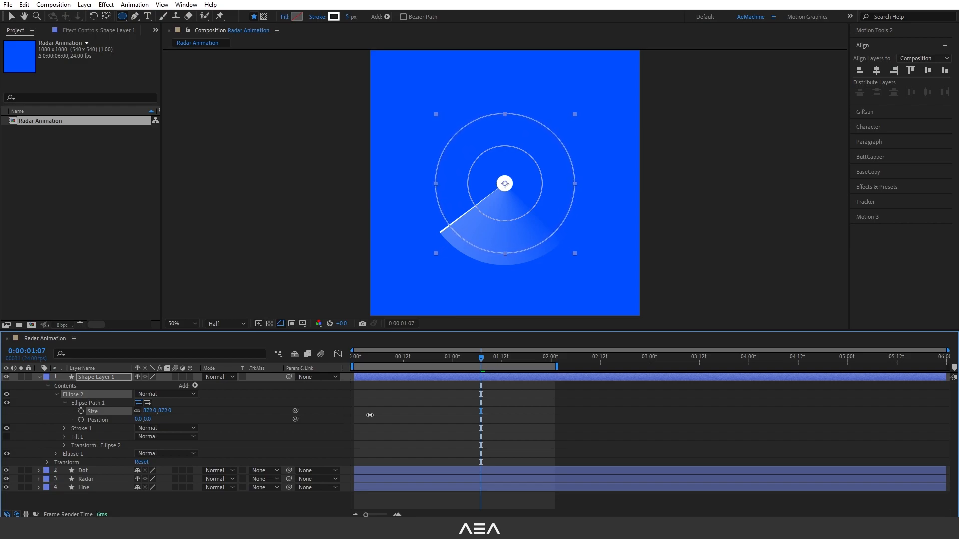
# Step: Duplicate the second ellipse group and enlarge the new copy's path size to 1132 by 1132
pyautogui.click(56, 395)
pyautogui.click(73, 395)
pyautogui.hotkey('ctrl', 'd')
pyautogui.click(56, 395)
pyautogui.click(65, 402)
pyautogui.moveTo(166, 410); pyautogui.dragTo(297, 412)
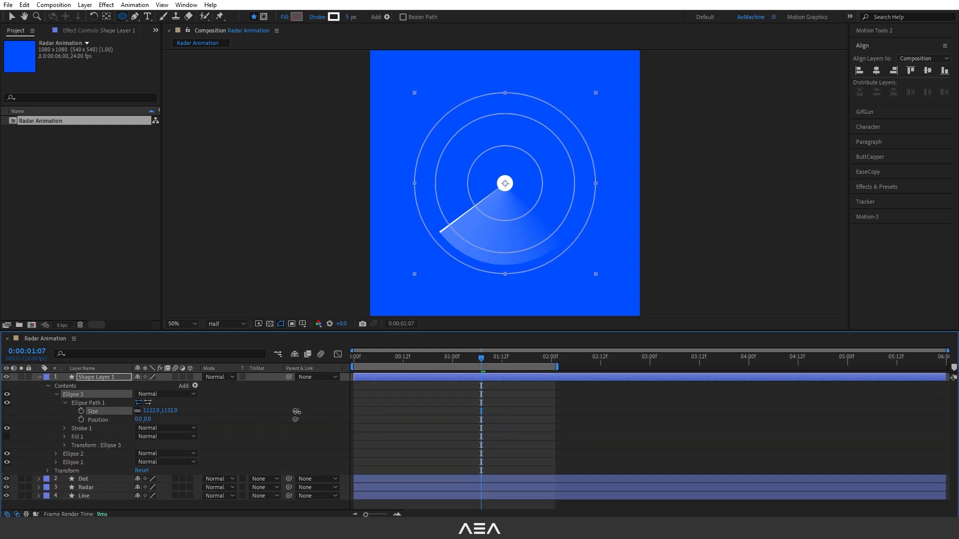
# Step: Rename the shape layer holding the three rings as BG Elipse
pyautogui.click(101, 378)
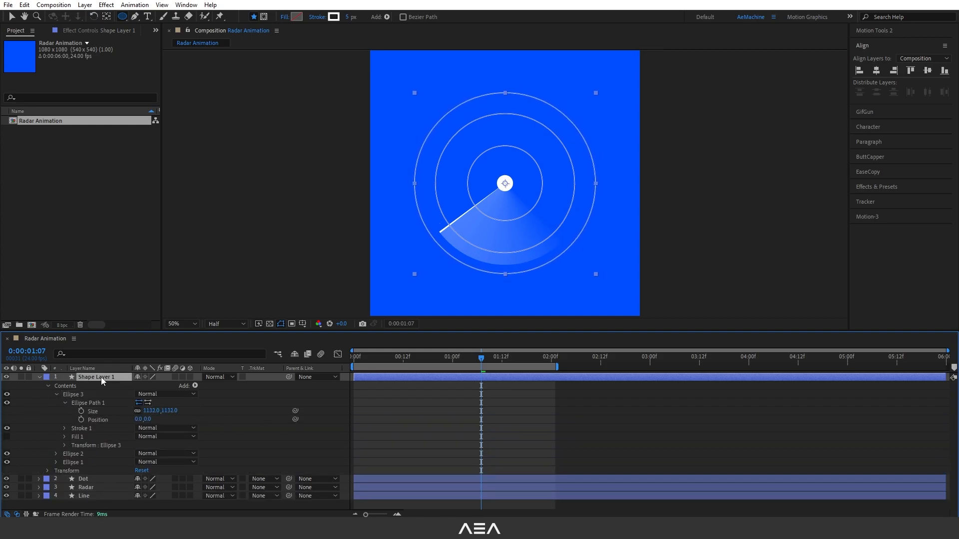
pyautogui.press('Return')
pyautogui.write('BG Elipse')
pyautogui.press('Return')
# Step: Set the BG Elipse layer's opacity to 20% and move it below all other layers
pyautogui.click(89, 376)
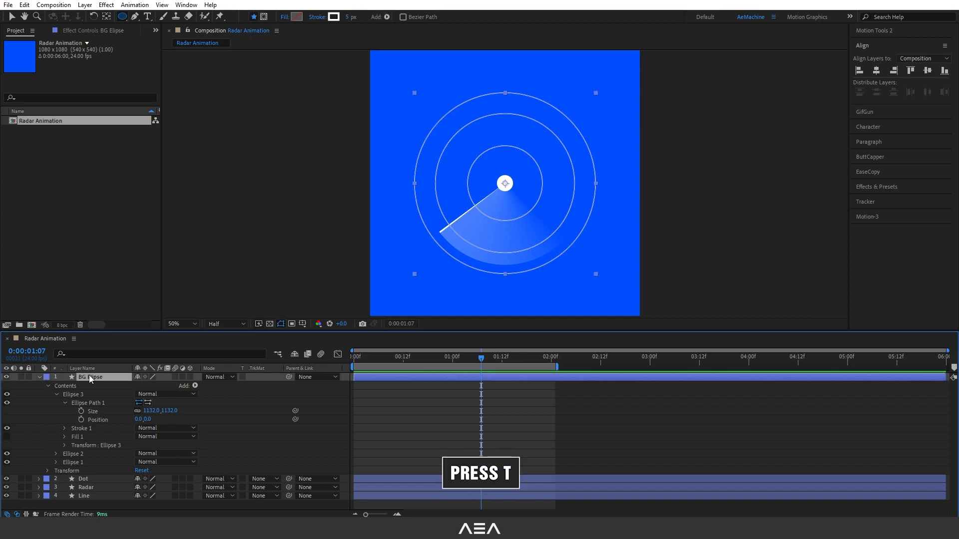
pyautogui.press('t')
pyautogui.moveTo(138, 385); pyautogui.dragTo(95, 388)
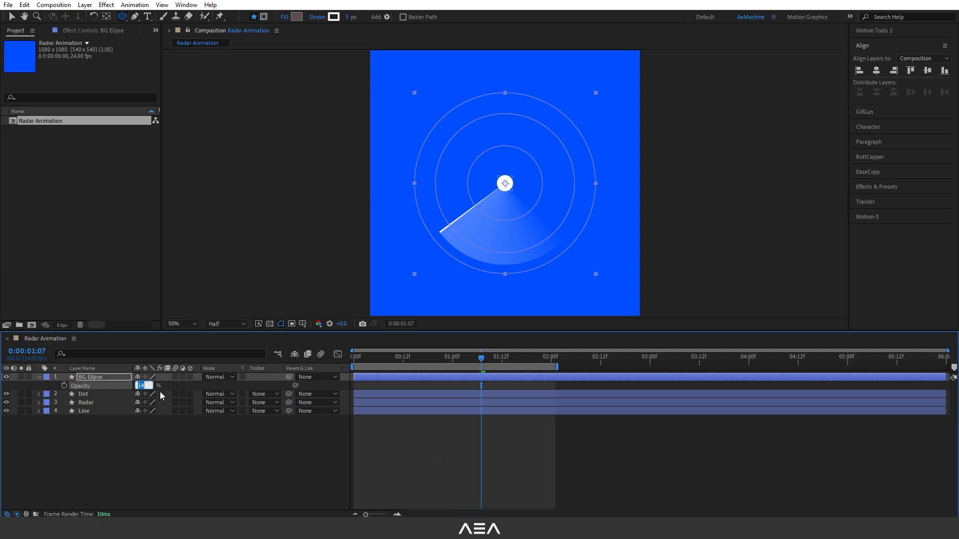
pyautogui.press('Return')
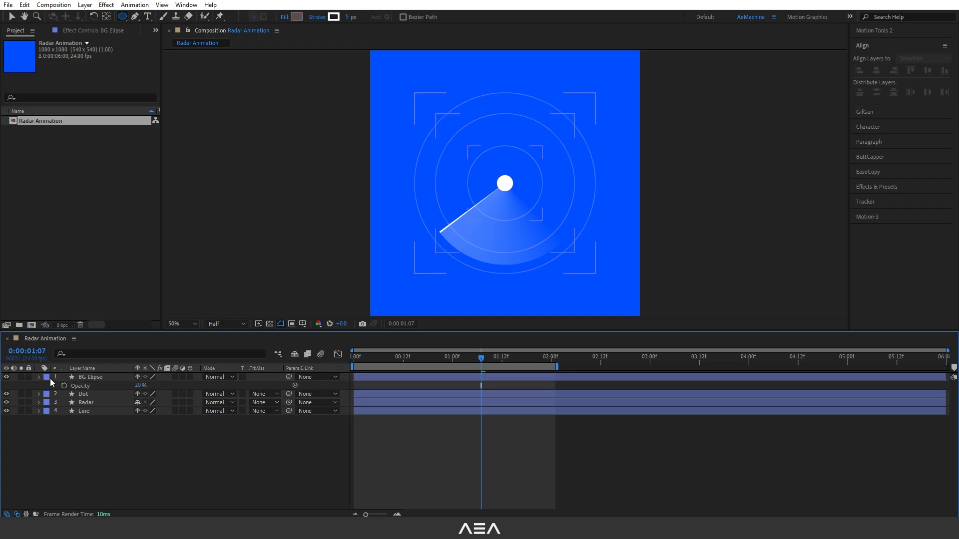
pyautogui.click(39, 377)
pyautogui.click(88, 379)
pyautogui.moveTo(87, 379); pyautogui.dragTo(98, 443)
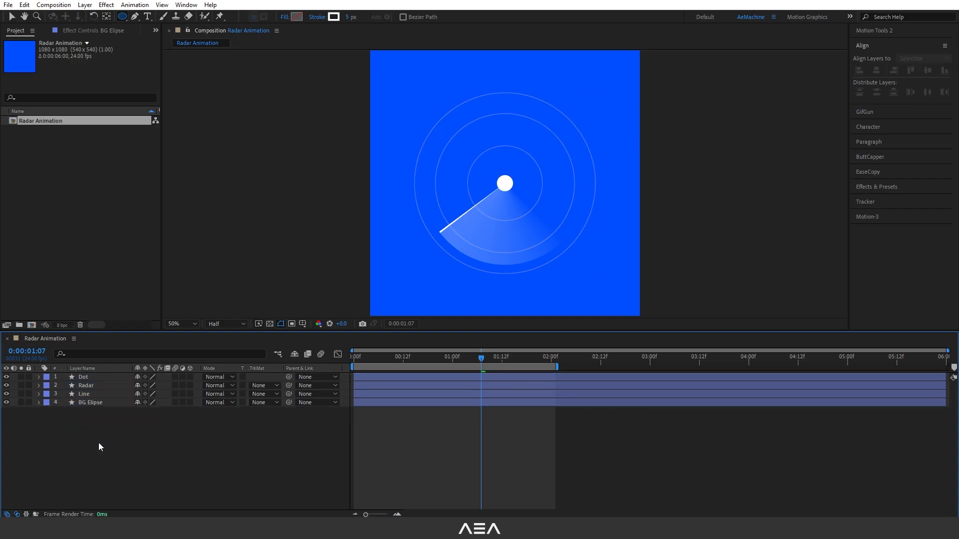
# Step: Create a 1080 by 1080 px solid layer named Wave
pyautogui.rightClick(100, 443)
pyautogui.moveTo(200, 323)
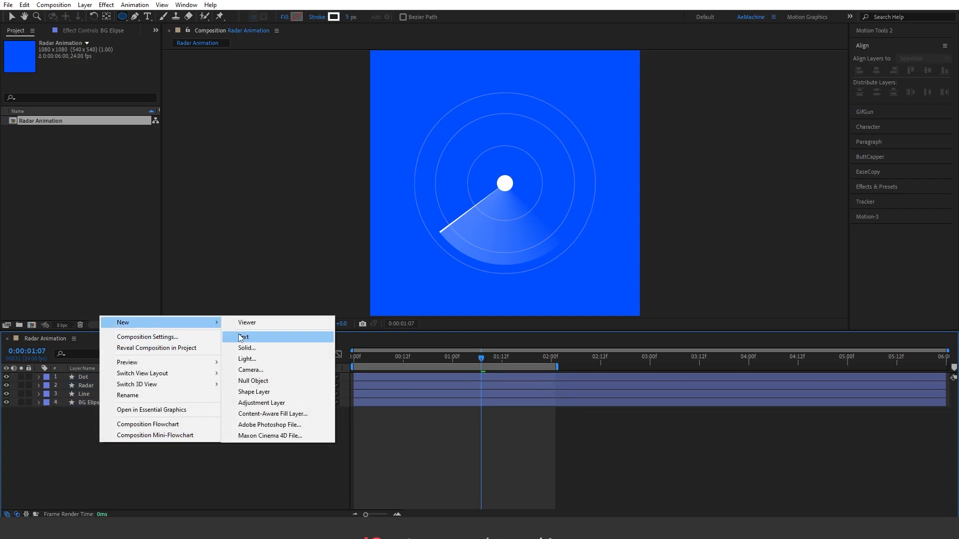
pyautogui.click(247, 348)
pyautogui.write('Wave')
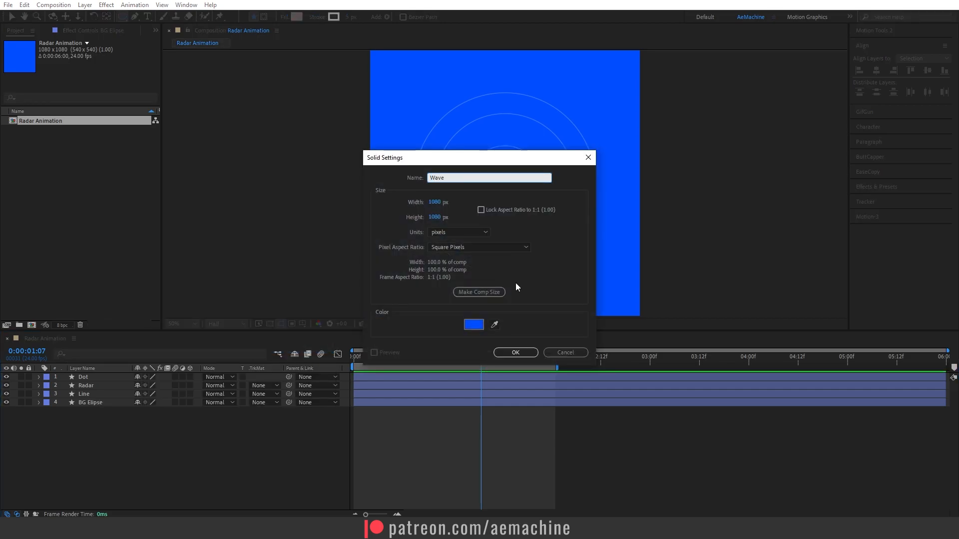
pyautogui.click(516, 352)
# Step: Find the Radio Waves effect and apply it to the Wave solid
pyautogui.click(186, 5)
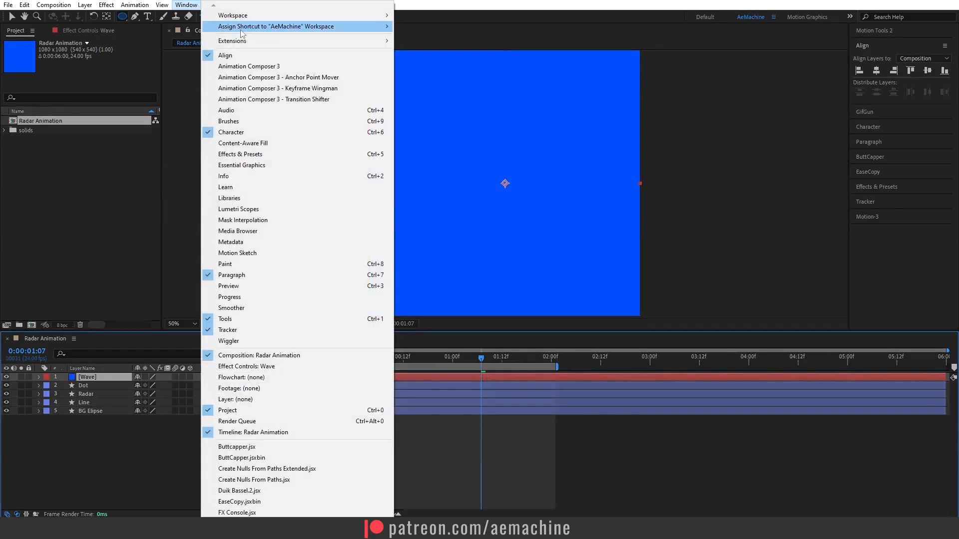
pyautogui.click(256, 159)
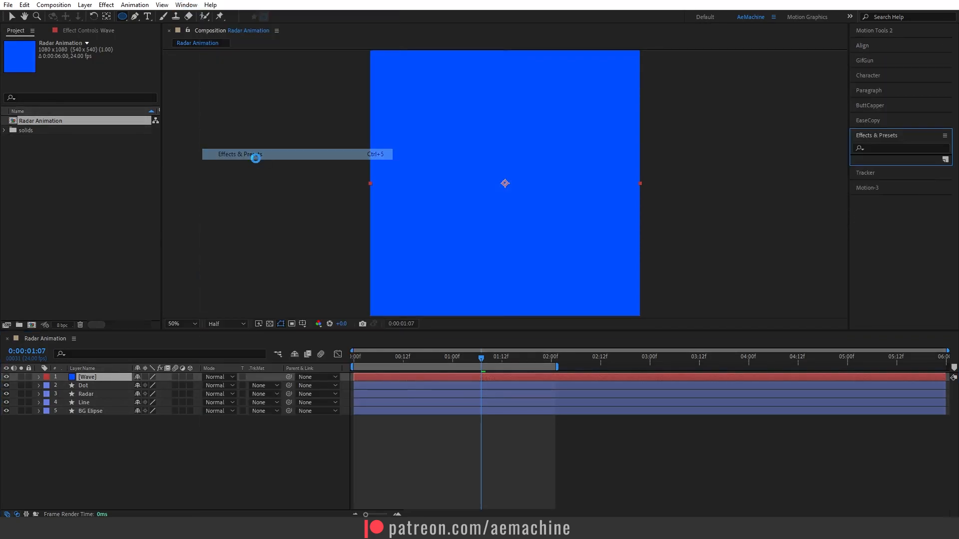
pyautogui.click(873, 147)
pyautogui.write('radio')
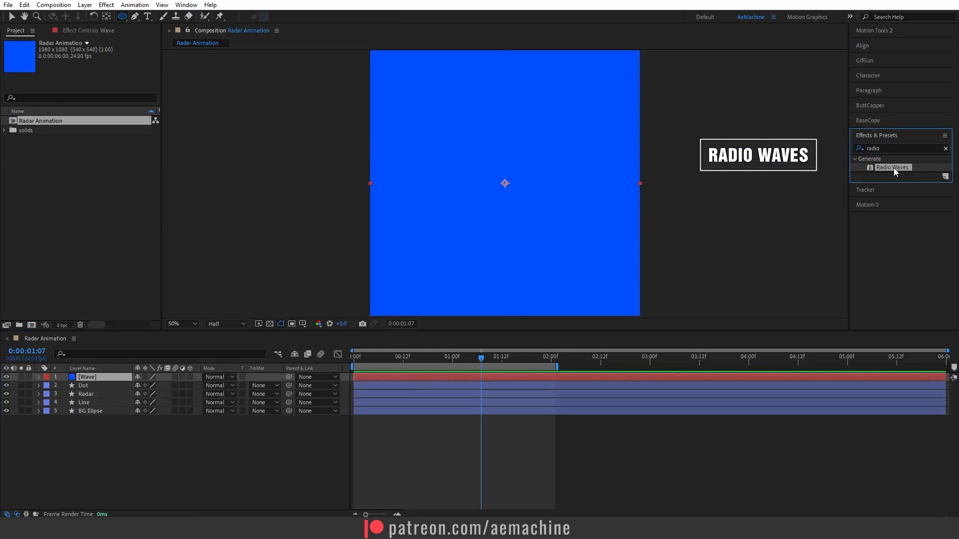
pyautogui.doubleClick(893, 168)
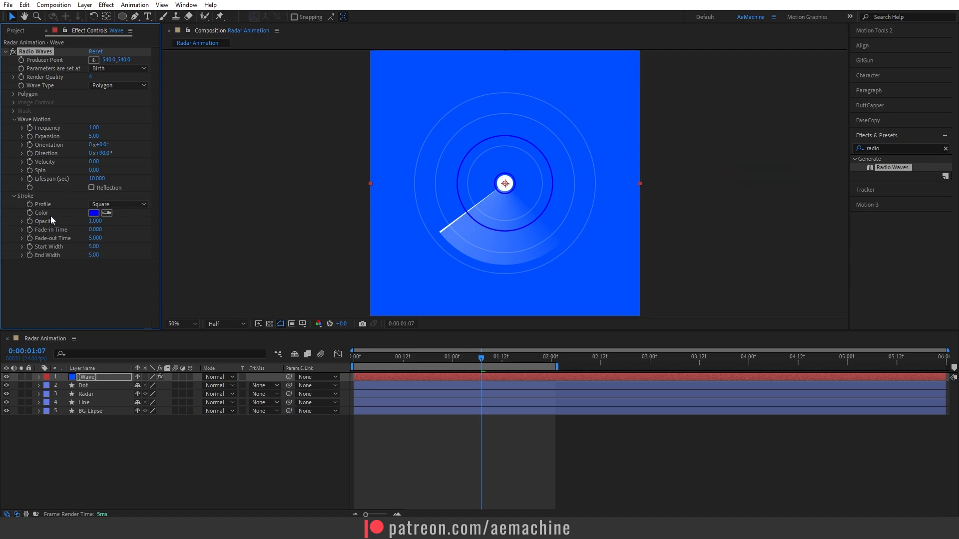
# Step: Set the Radio Waves stroke colour to white (FFFFFF) and the wave lifespan to 2 seconds
pyautogui.click(94, 213)
pyautogui.write('FFFFFF')
pyautogui.press('Return')
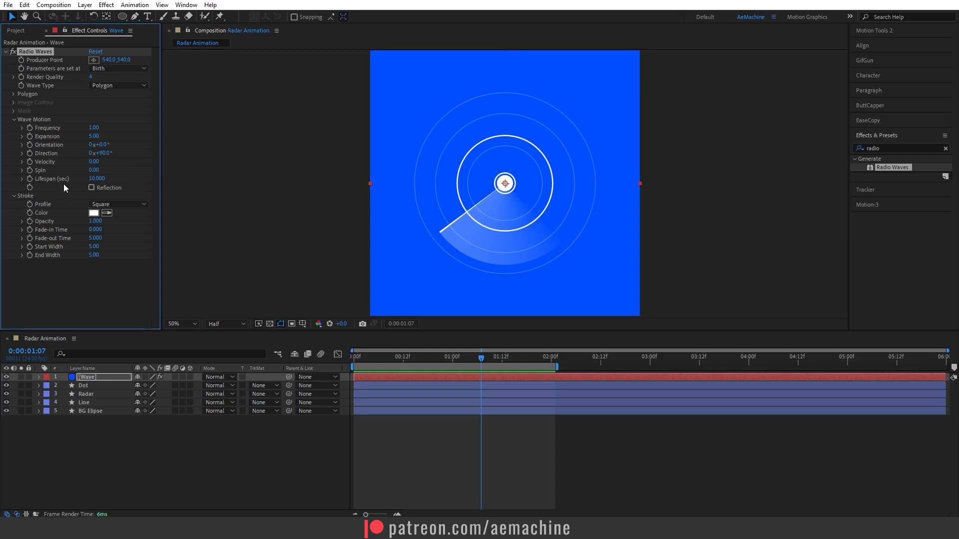
pyautogui.click(98, 179)
pyautogui.write('2')
pyautogui.press('Return')
# Step: Shift the Wave layer about 0.7 seconds earlier so waves already run at the first frame, and preview the radar animation
pyautogui.click(374, 355)
pyautogui.press('space')
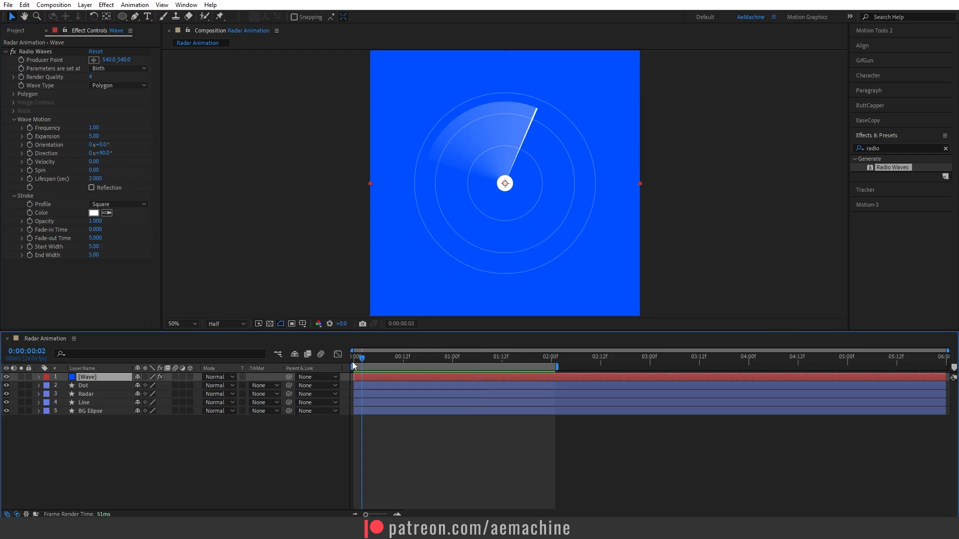
pyautogui.press('space')
pyautogui.moveTo(568, 376); pyautogui.dragTo(497, 382)
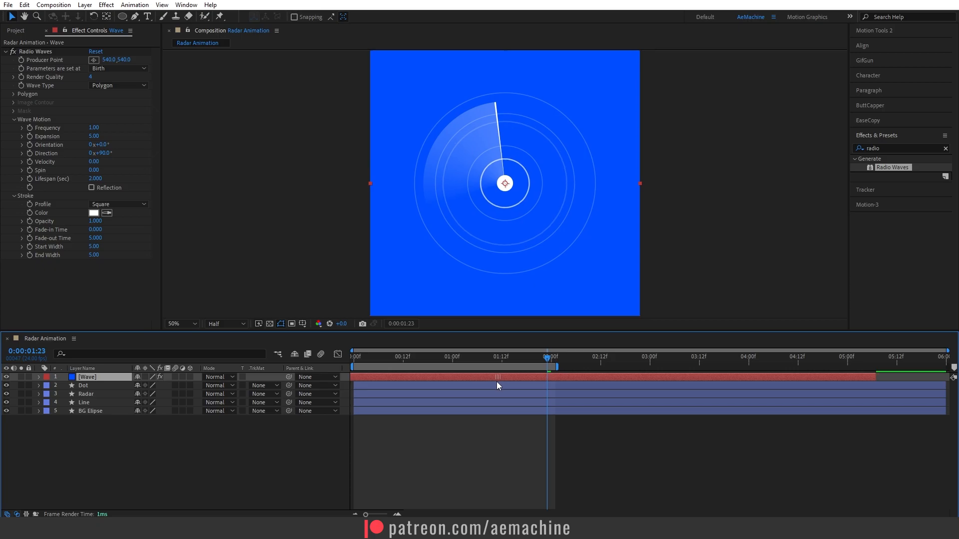
pyautogui.press('space')
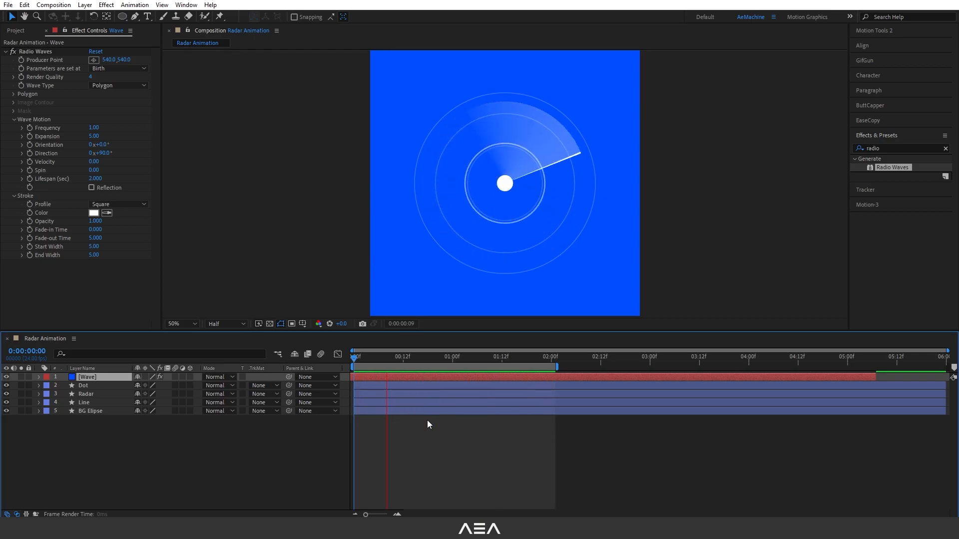
pyautogui.click(15, 31)
pyautogui.click(98, 226)
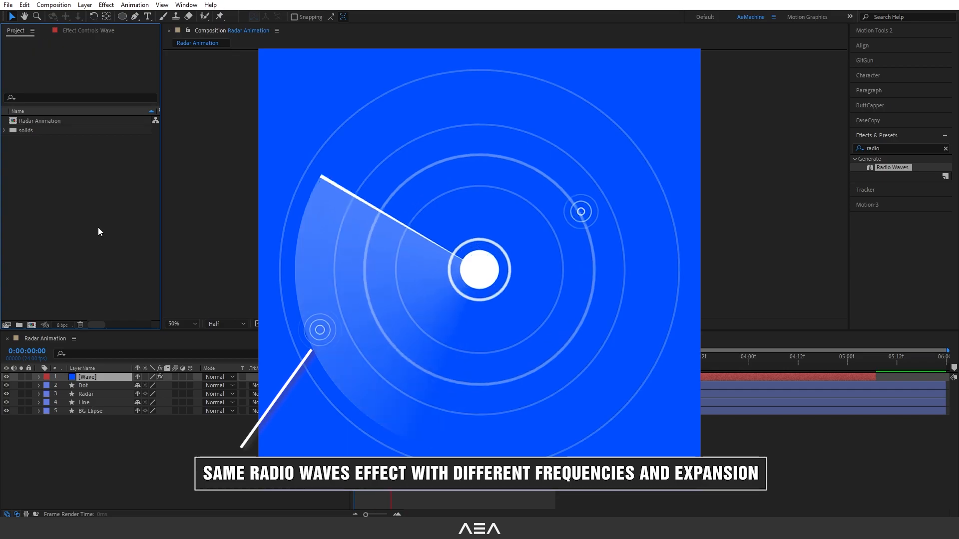